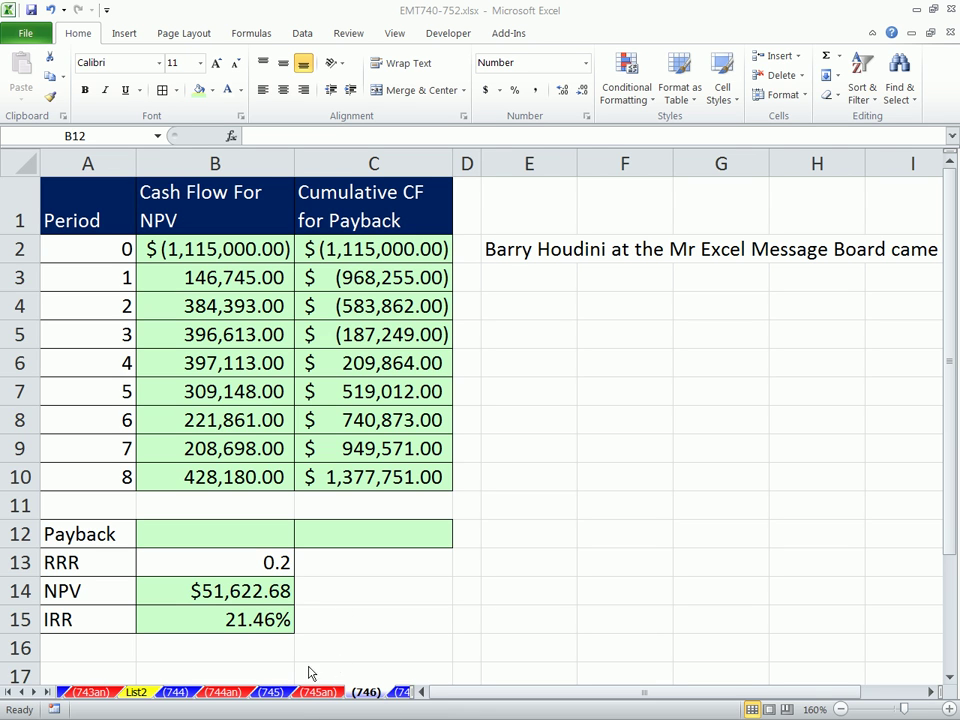
- Examine the cash flows in column B and the empty Payback cells B12 and C12
{"action": "left_click", "coordinate": [437, 18]}
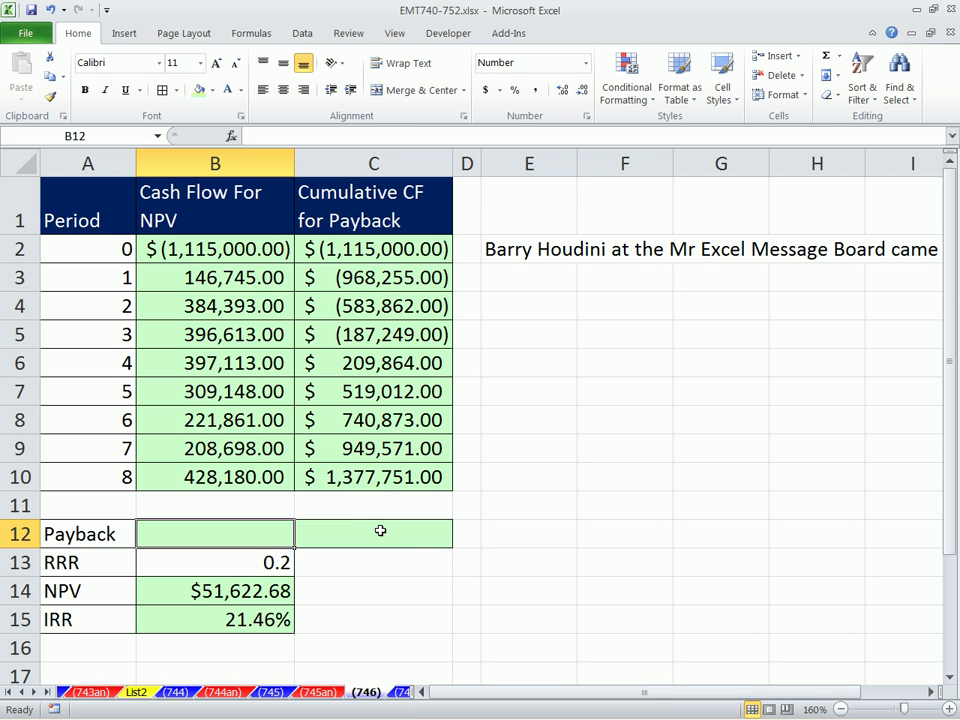
{"action": "left_click", "coordinate": [512, 571]}
{"action": "left_click", "coordinate": [470, 563]}
{"action": "left_click_drag", "start_coordinate": [187, 243], "coordinate": [150, 480]}
{"action": "left_click", "coordinate": [187, 528]}
{"action": "left_click", "coordinate": [304, 538]}
{"action": "left_click", "coordinate": [258, 539]}
{"action": "left_click", "coordinate": [334, 541]}
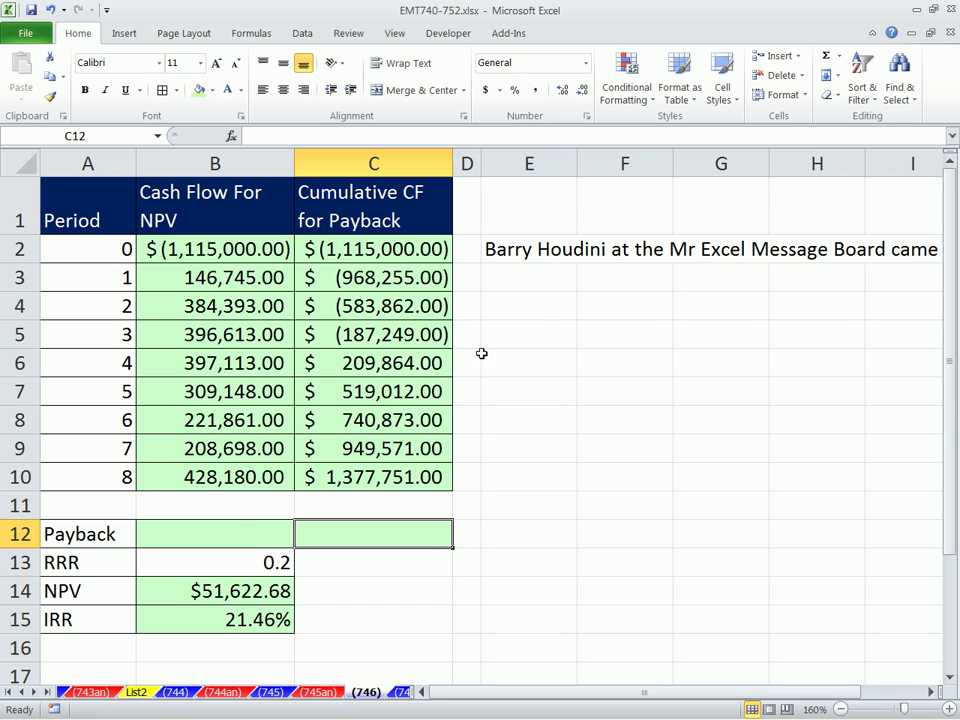
{"action": "left_click", "coordinate": [240, 527]}
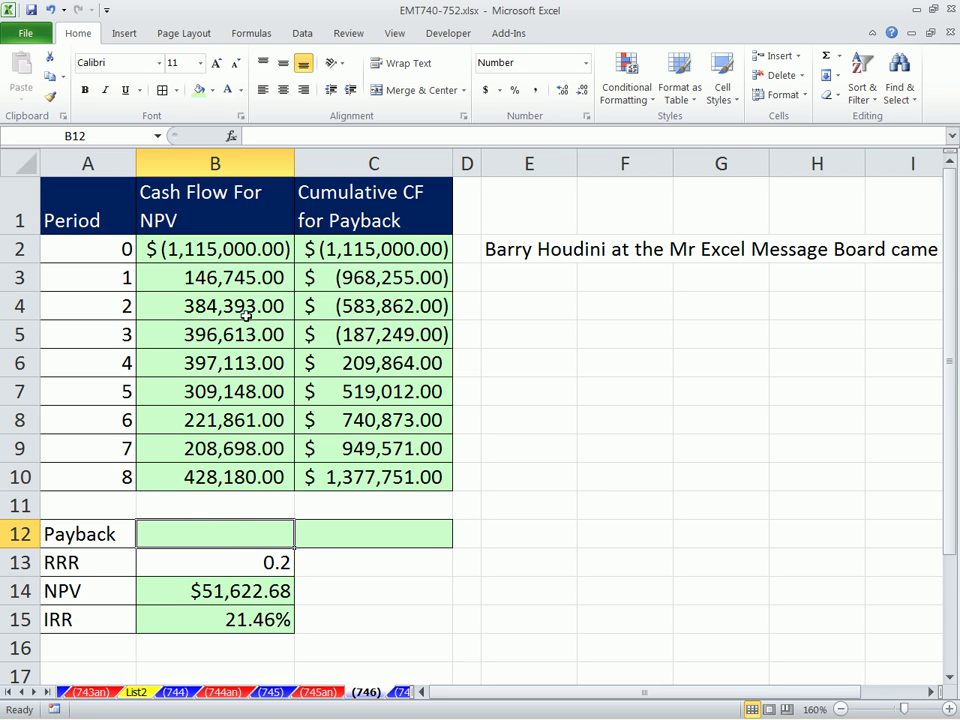
{"action": "left_click", "coordinate": [258, 249]}
{"action": "left_click", "coordinate": [176, 279]}
{"action": "left_click", "coordinate": [165, 306]}
{"action": "left_click", "coordinate": [200, 334]}
{"action": "left_click", "coordinate": [199, 361]}
{"action": "left_click", "coordinate": [197, 389]}
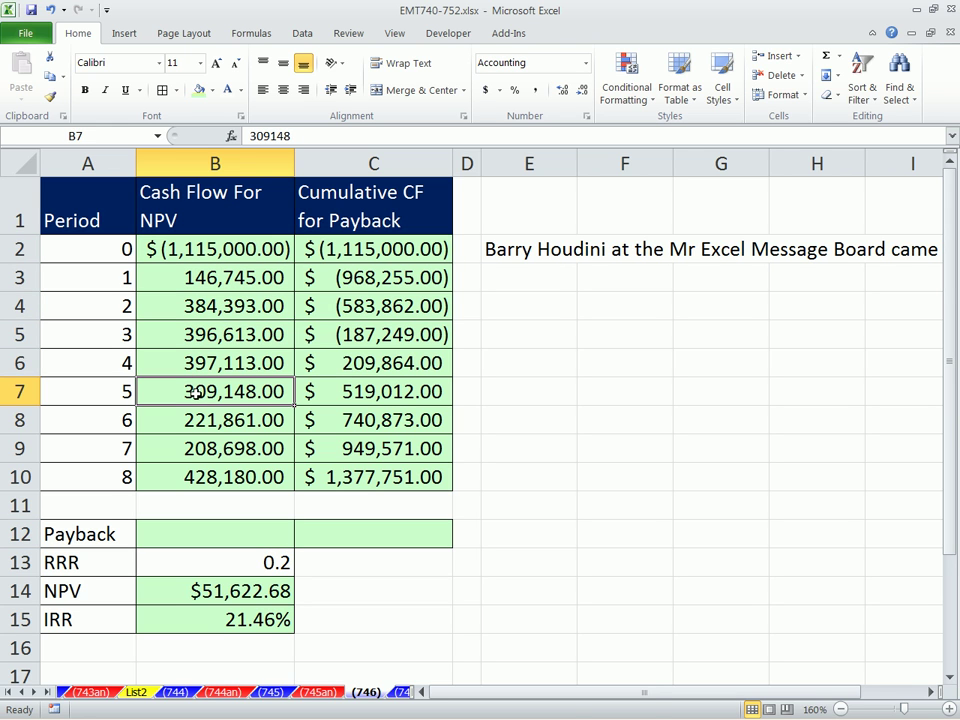
- Clear the existing cumulative cash flow formulas from C2:C10
{"action": "left_click_drag", "start_coordinate": [326, 251], "coordinate": [328, 342]}
{"action": "key", "text": "shift+Down"}
{"action": "key", "text": "shift+Down"}
{"action": "key", "text": "shift+Down"}
{"action": "key", "text": "shift+Down"}
{"action": "key", "text": "shift+Down"}
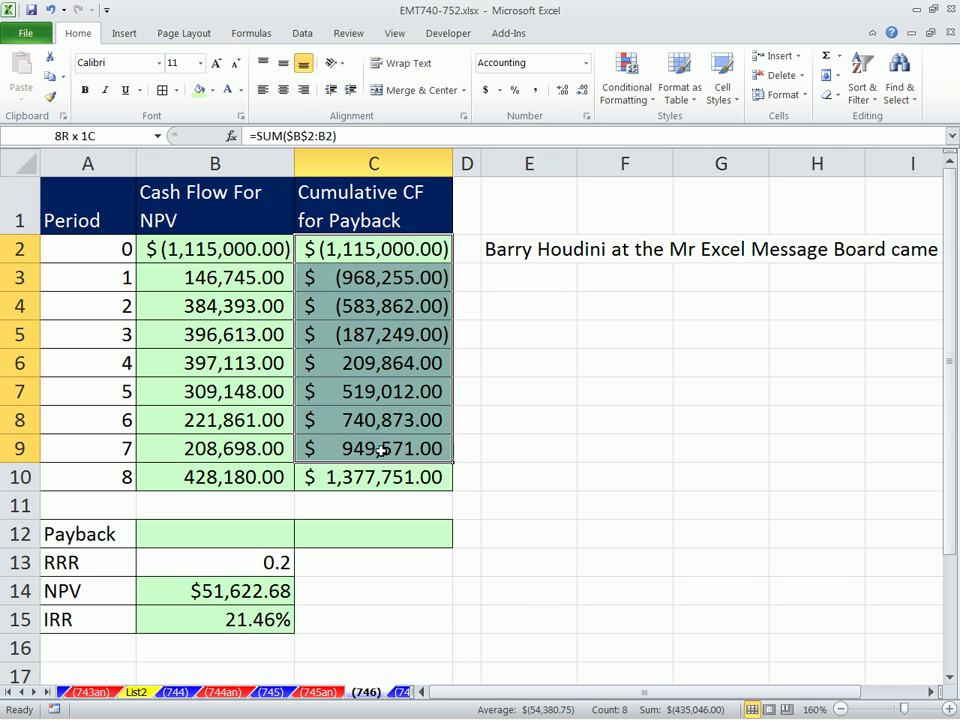
{"action": "key", "text": "Delete"}
- Enter the running-total formula =SUM(B$2:B2) in C2 and fill it down through C10
{"action": "left_click", "coordinate": [350, 255]}
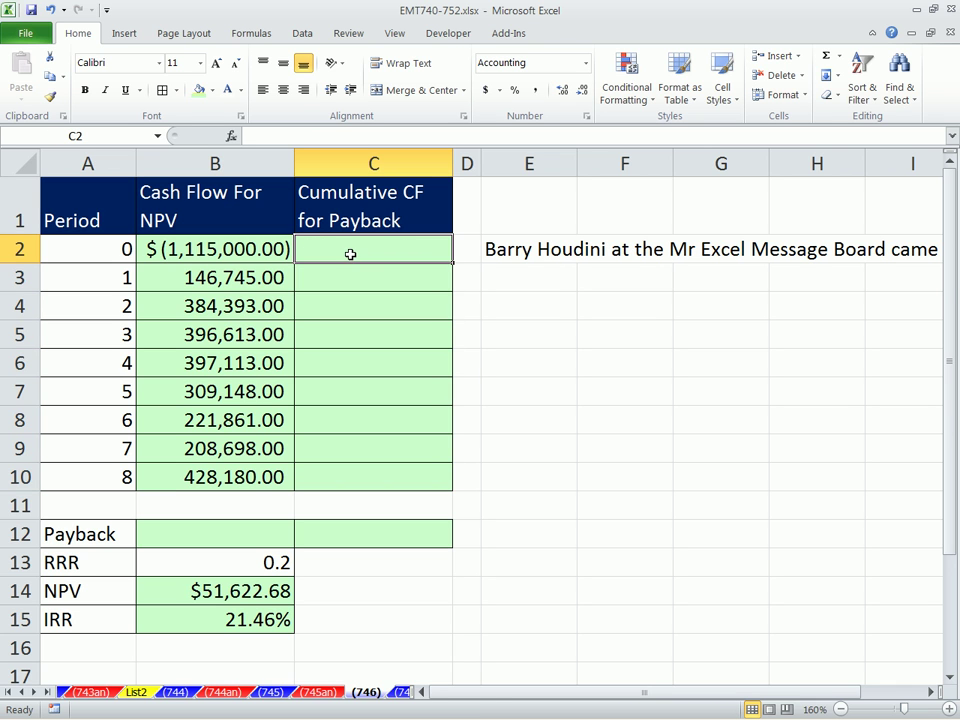
{"action": "type", "text": "=sum"}
{"action": "key", "text": "Tab"}
{"action": "left_click", "coordinate": [230, 247]}
{"action": "key", "text": "F8"}
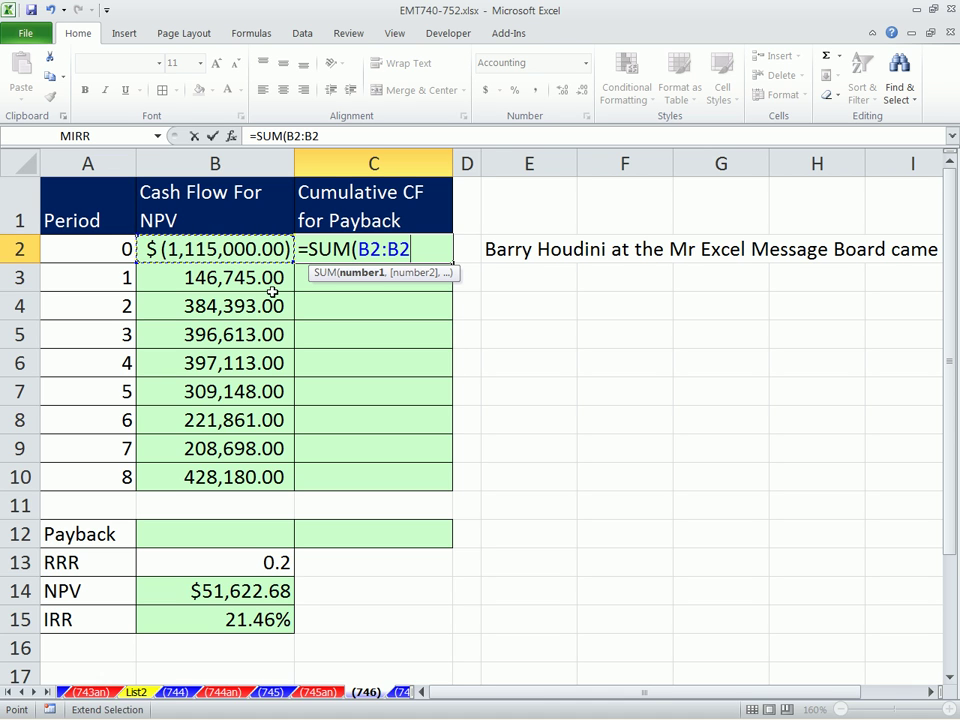
{"action": "type", "text": ")"}
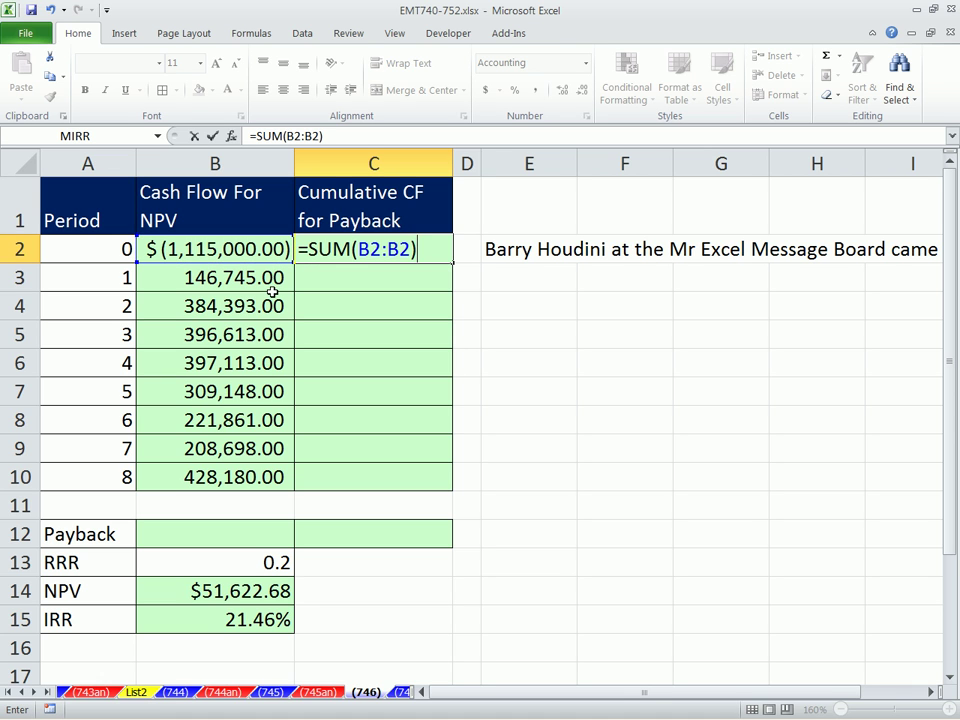
{"action": "left_click", "coordinate": [367, 253]}
{"action": "key", "text": "F4"}
{"action": "key", "text": "F4"}
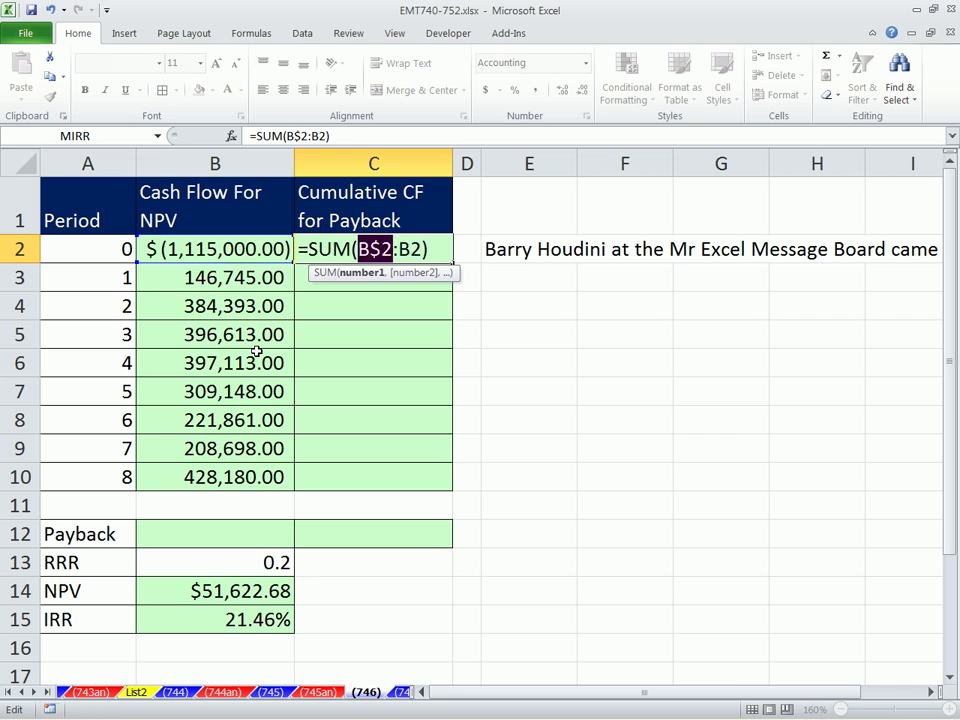
{"action": "key", "text": "ctrl+Return"}
{"action": "left_click_drag", "start_coordinate": [452, 262], "coordinate": [465, 487]}
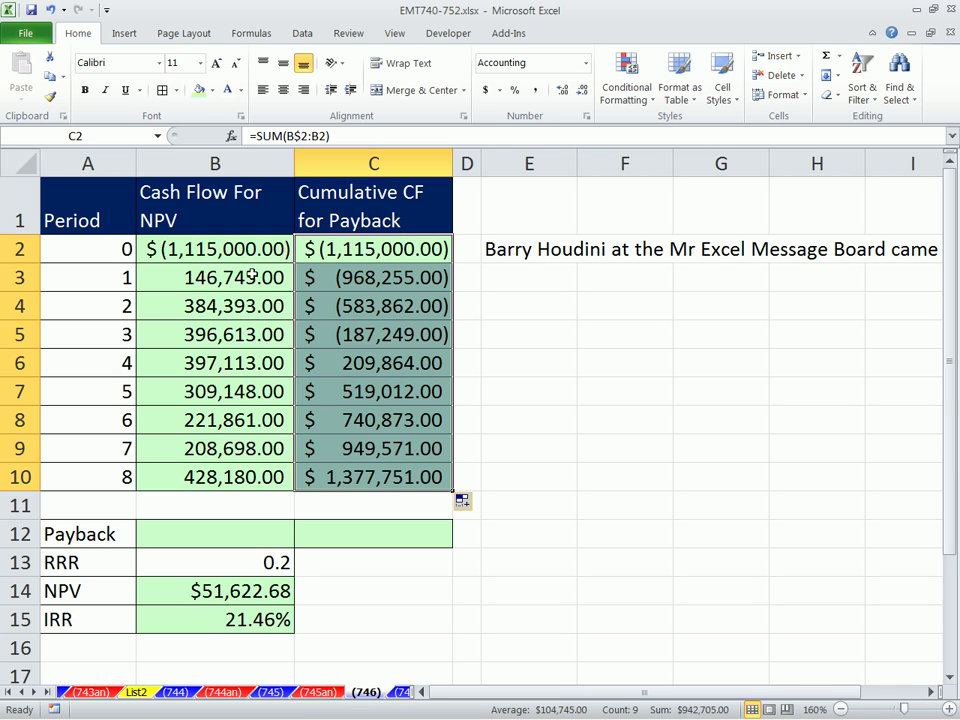
{"action": "left_click", "coordinate": [420, 362]}
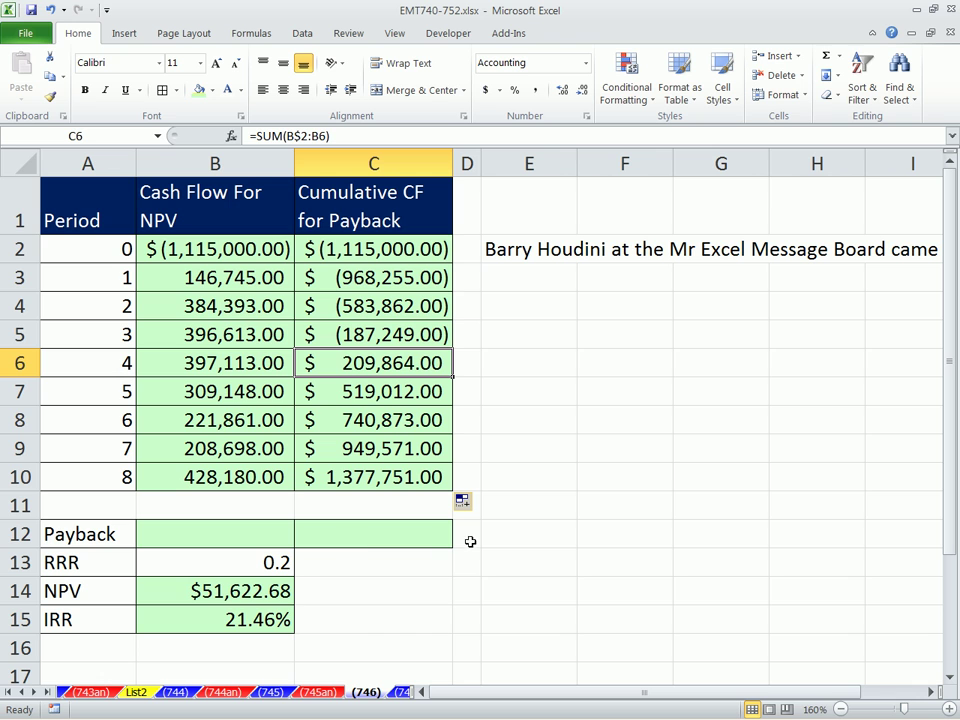
{"action": "left_click", "coordinate": [206, 588]}
{"action": "left_click", "coordinate": [196, 621]}
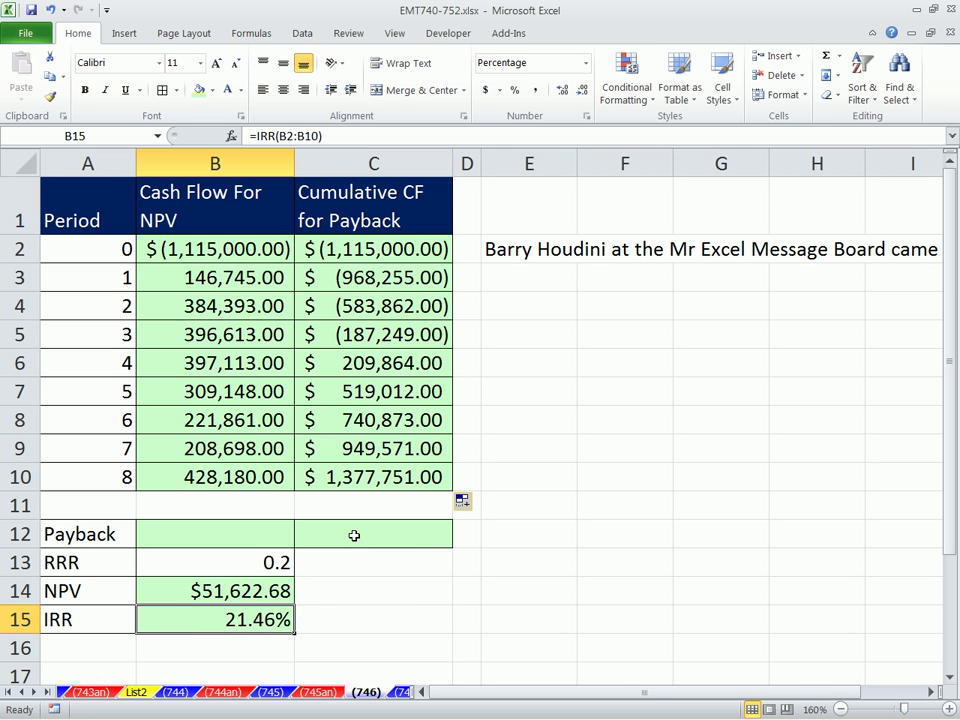
- Calculate the payback period in B12 with the formula =A5-C5/B6
{"action": "left_click", "coordinate": [253, 534]}
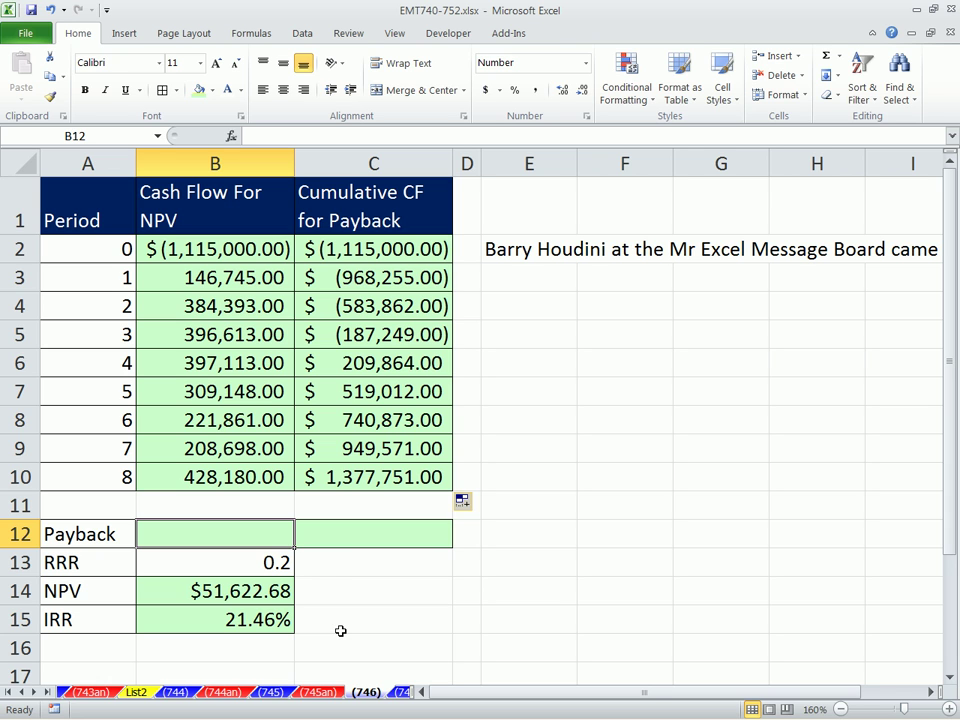
{"action": "type", "text": "="}
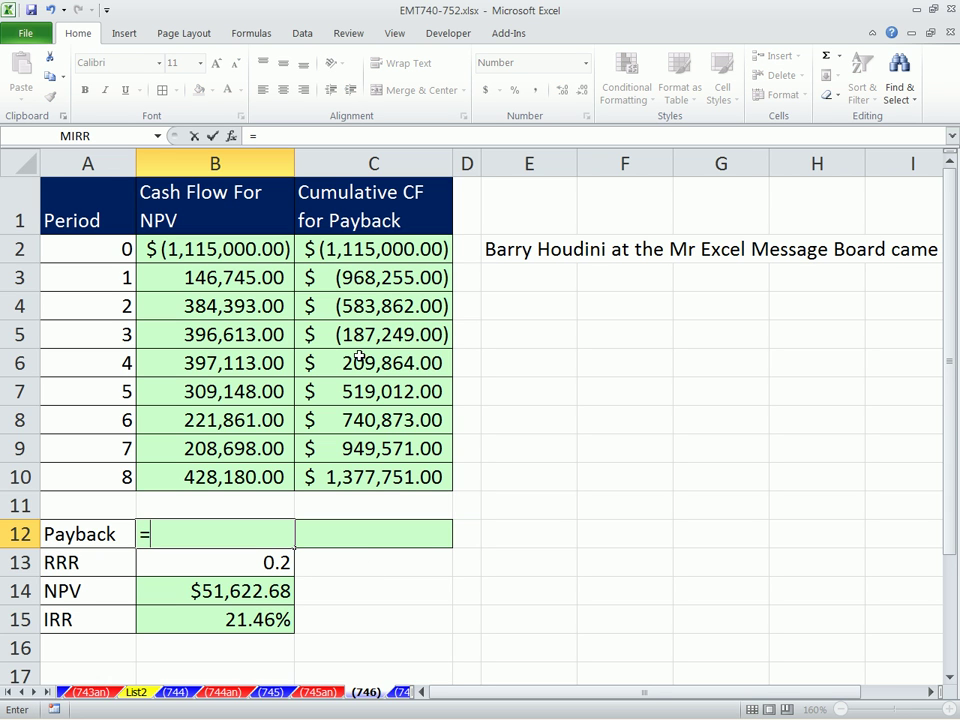
{"action": "left_click", "coordinate": [106, 333]}
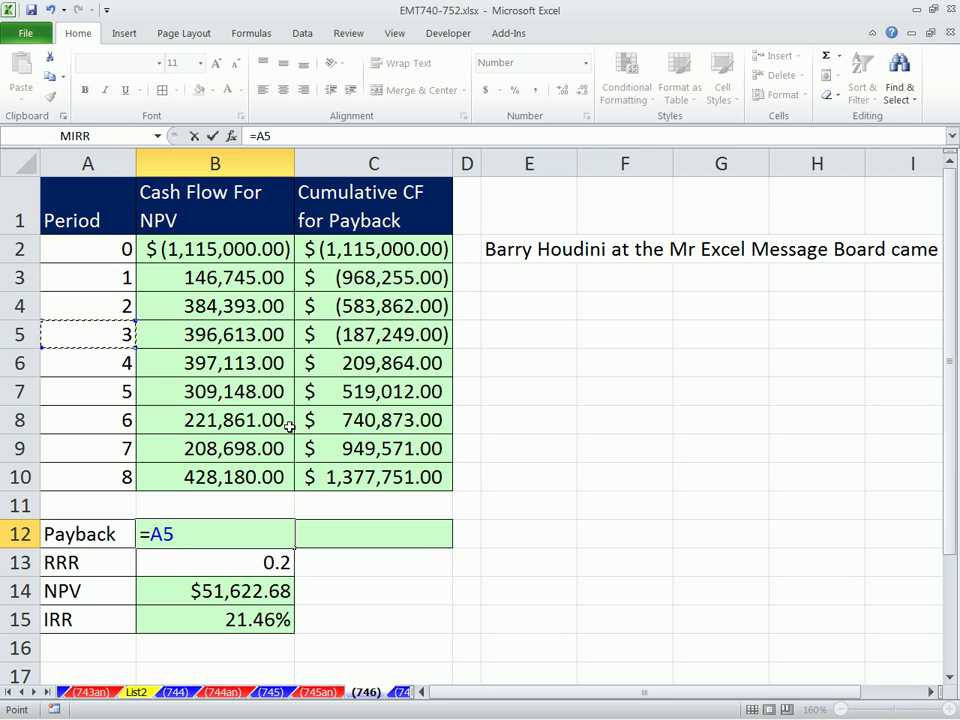
{"action": "type", "text": "-"}
{"action": "left_click", "coordinate": [346, 337]}
{"action": "type", "text": "/"}
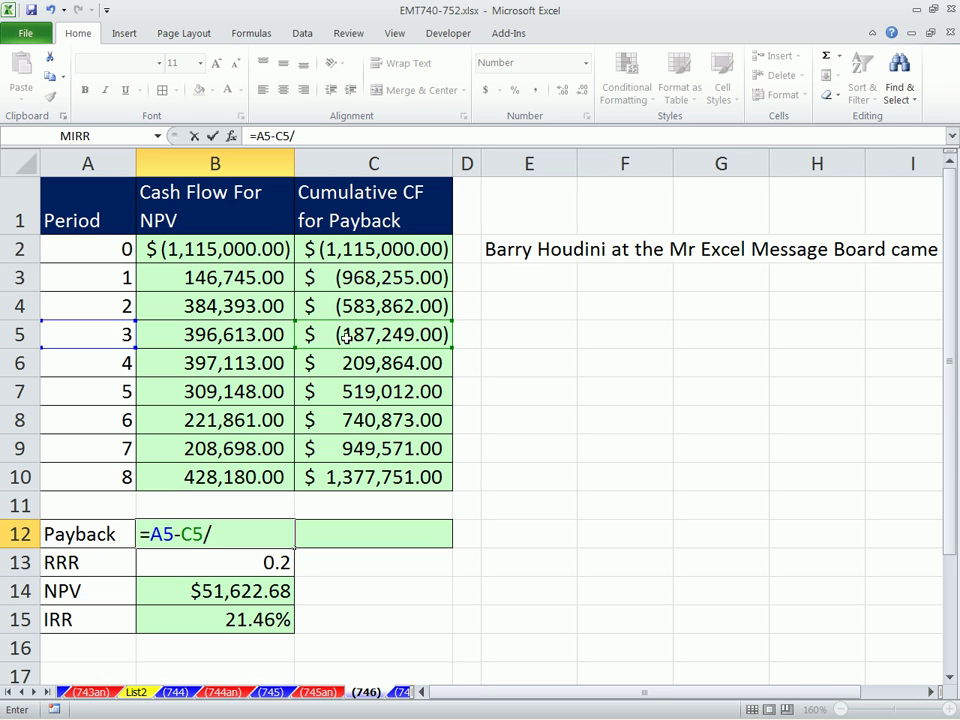
{"action": "left_click", "coordinate": [274, 363]}
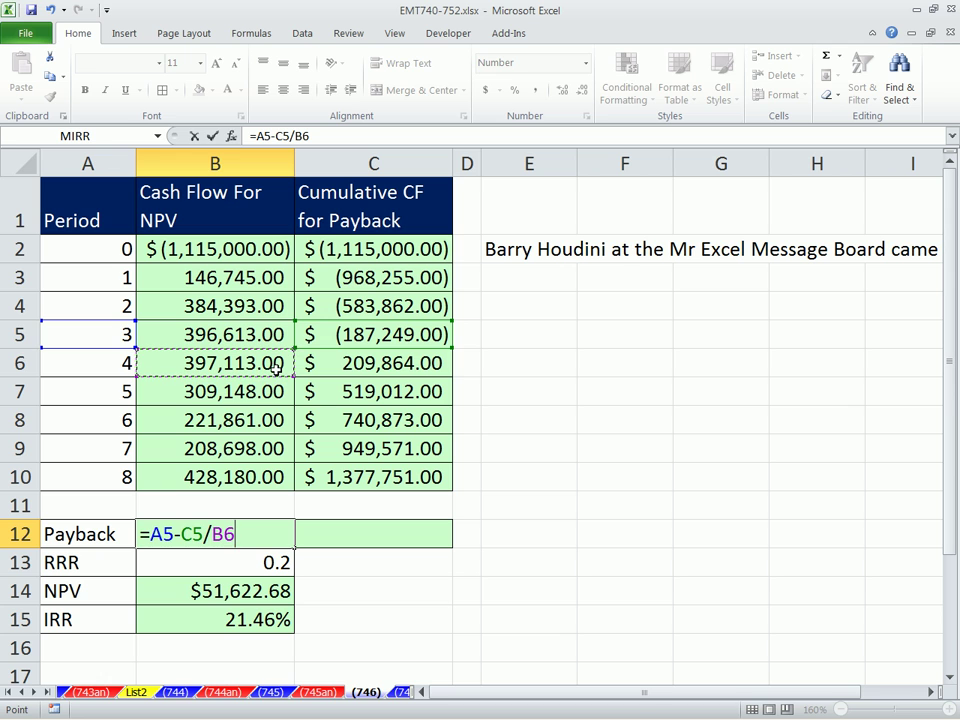
{"action": "key", "text": "ctrl+Return"}
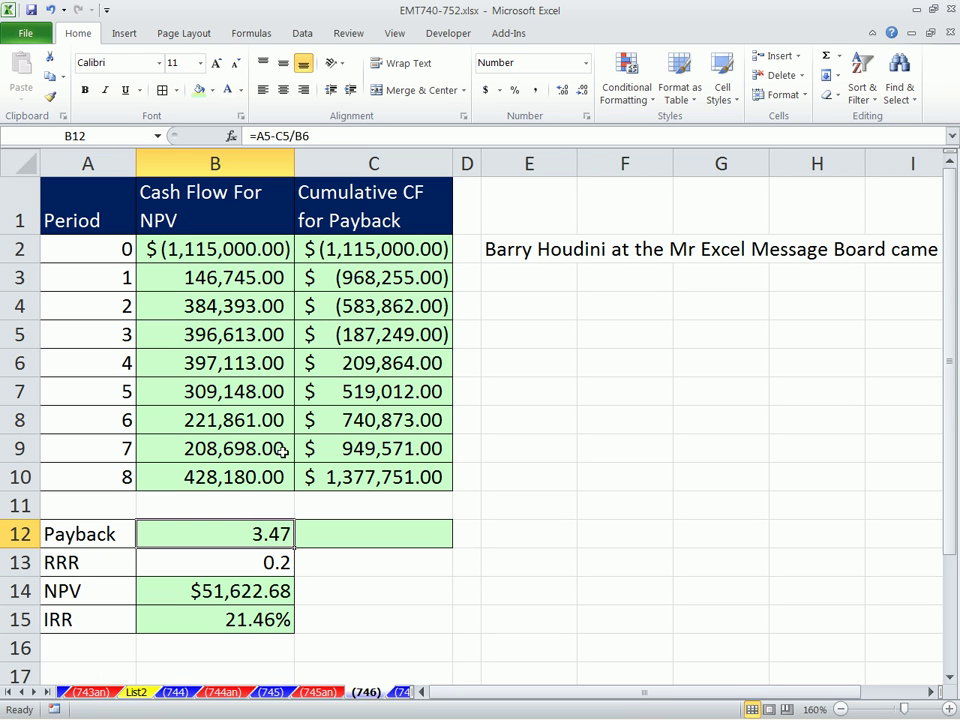
{"action": "double_click", "coordinate": [255, 535]}
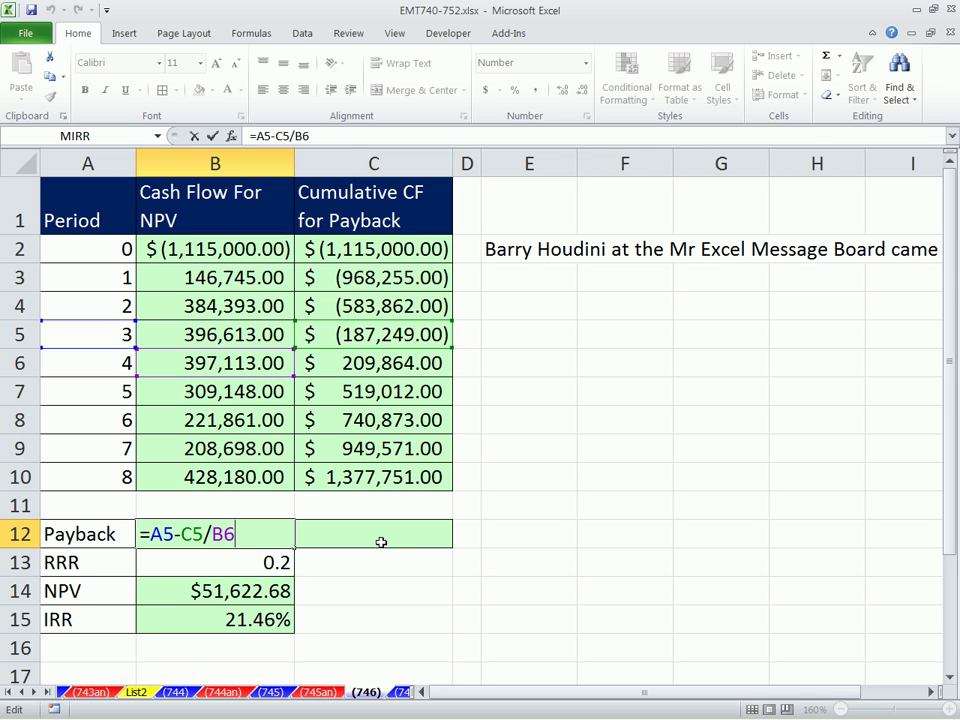
{"action": "key", "text": "Return"}
- Start a LOOKUP formula in C12 with lookup value 0 and lookup vector C2:C10
{"action": "left_click", "coordinate": [392, 540]}
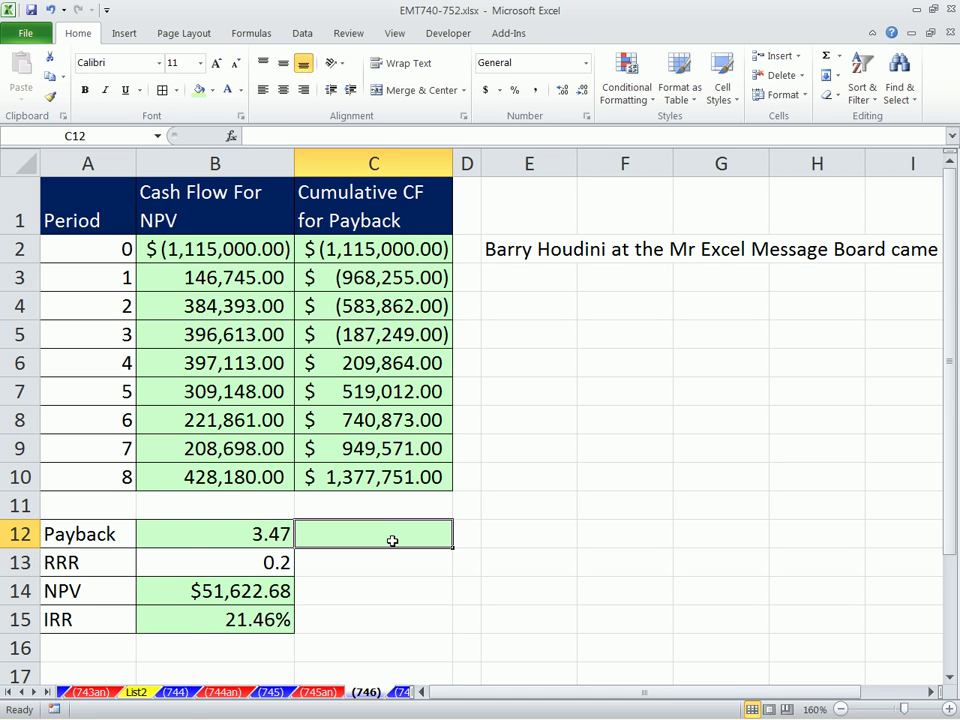
{"action": "type", "text": "=loo"}
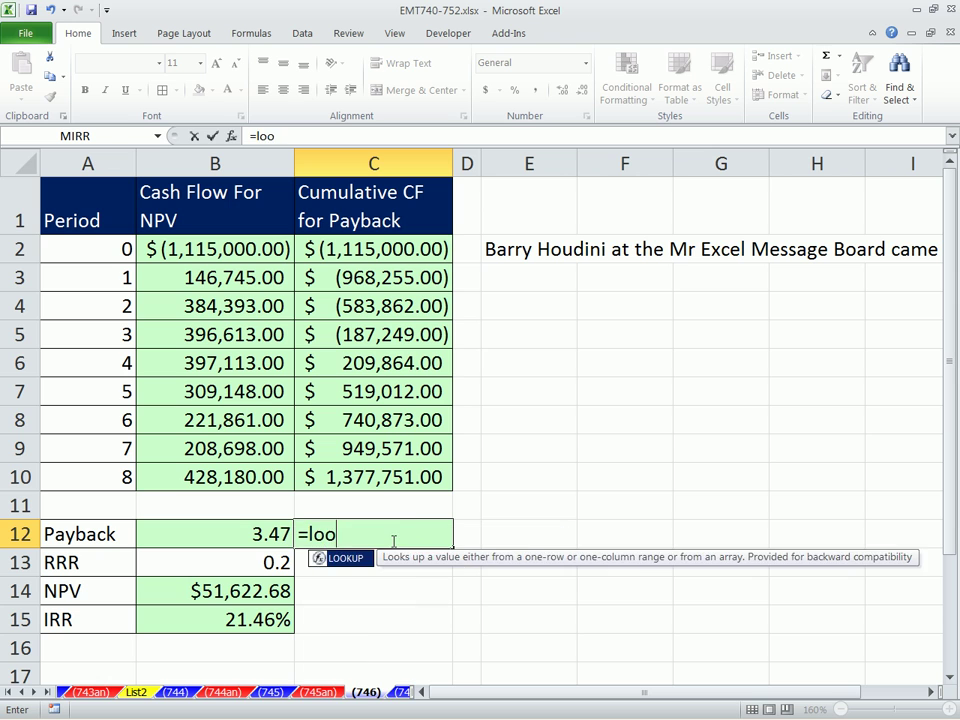
{"action": "key", "text": "Tab"}
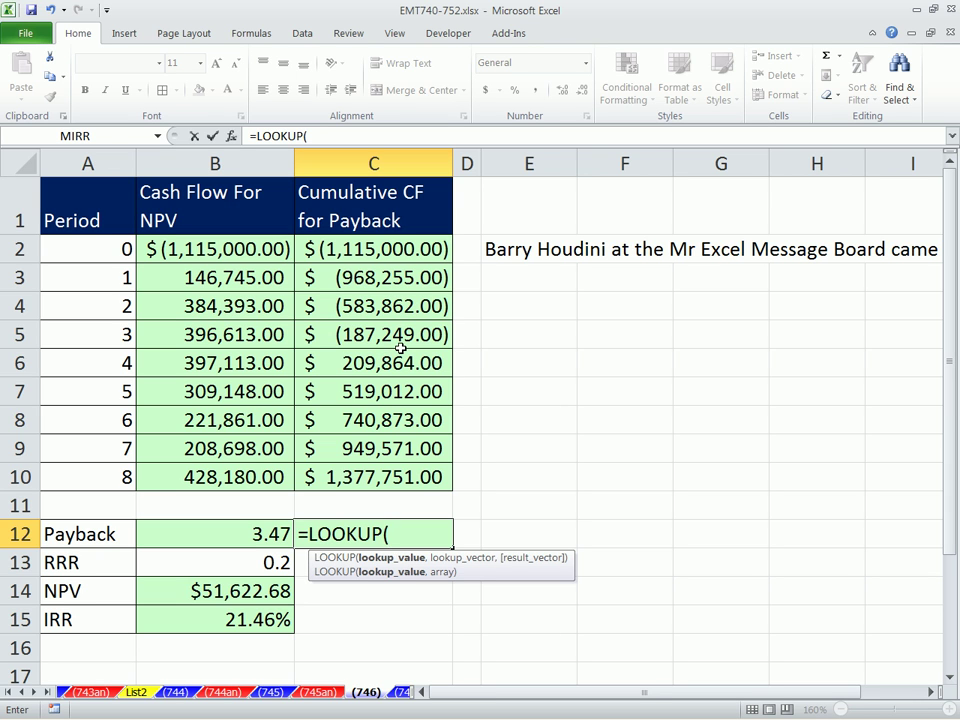
{"action": "type", "text": "0,"}
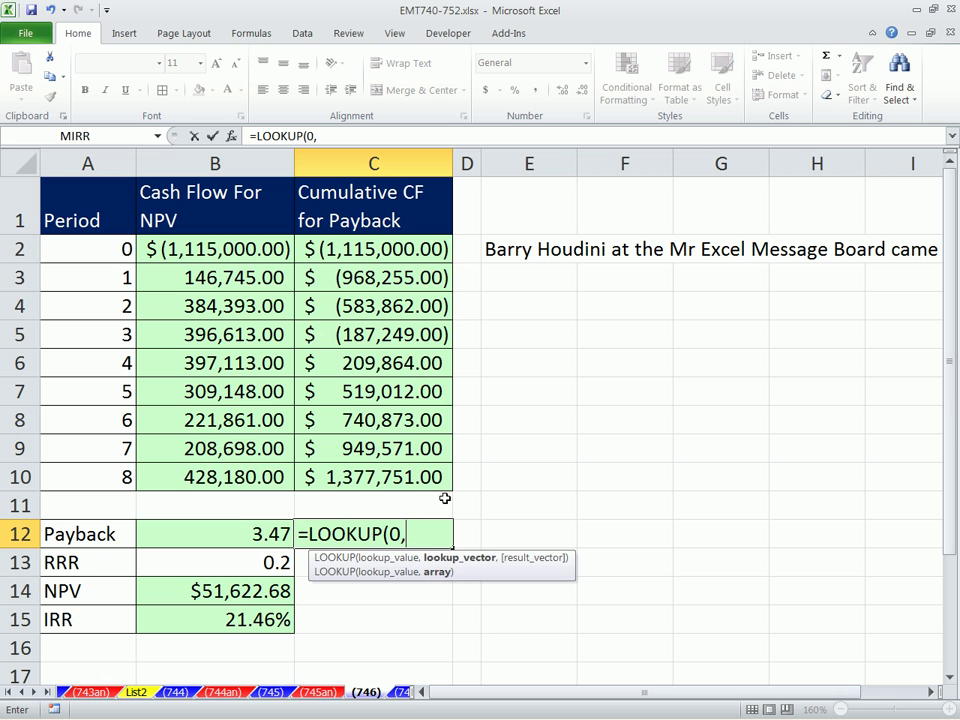
{"action": "left_click_drag", "start_coordinate": [335, 249], "coordinate": [352, 477]}
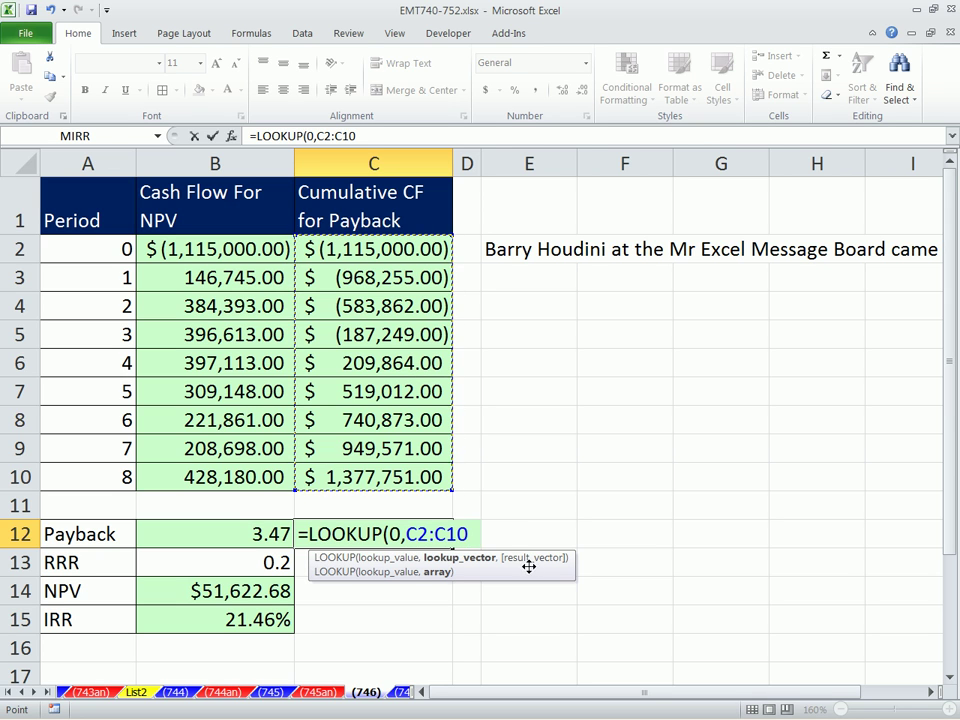
{"action": "type", "text": ","}
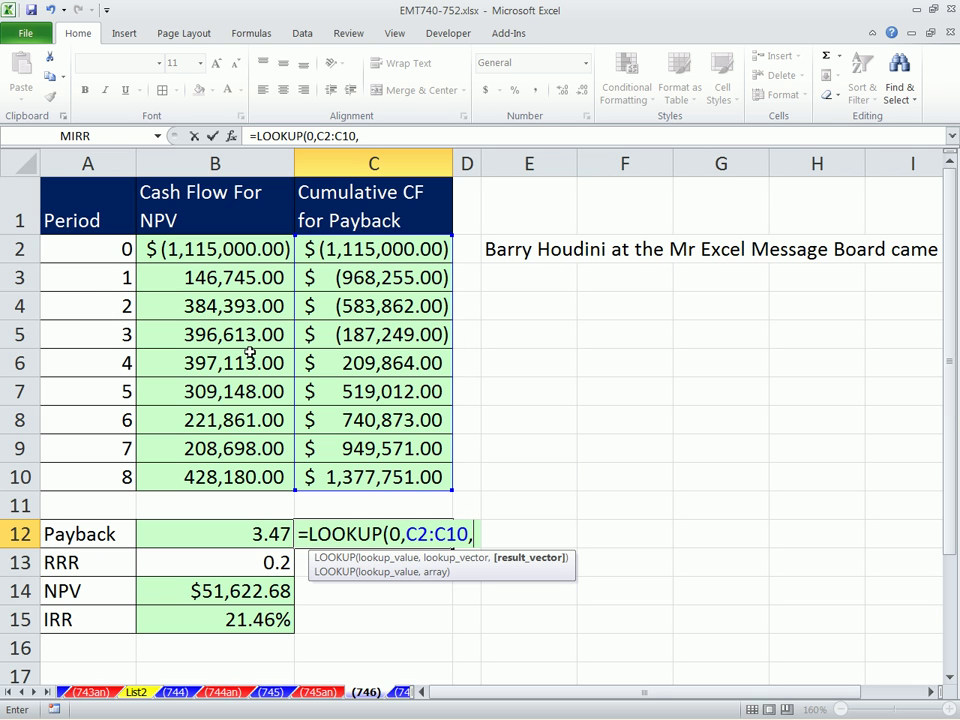
- Complete the LOOKUP formula in C12 with the result vector A2:A10-C2:C10/B3:B10
{"action": "left_click_drag", "start_coordinate": [75, 249], "coordinate": [102, 476]}
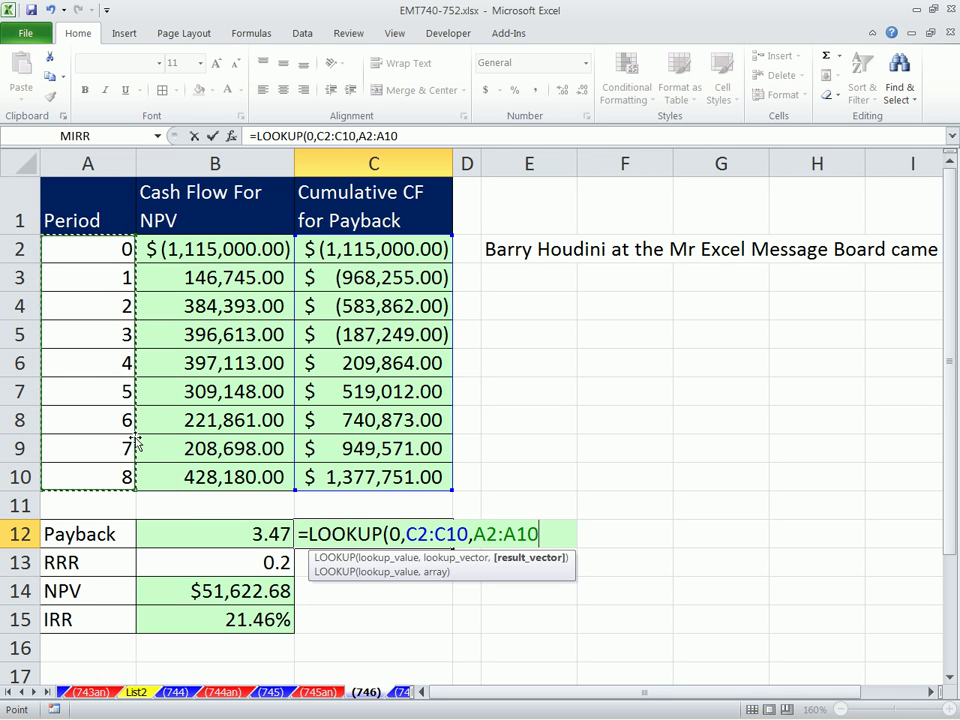
{"action": "type", "text": "-"}
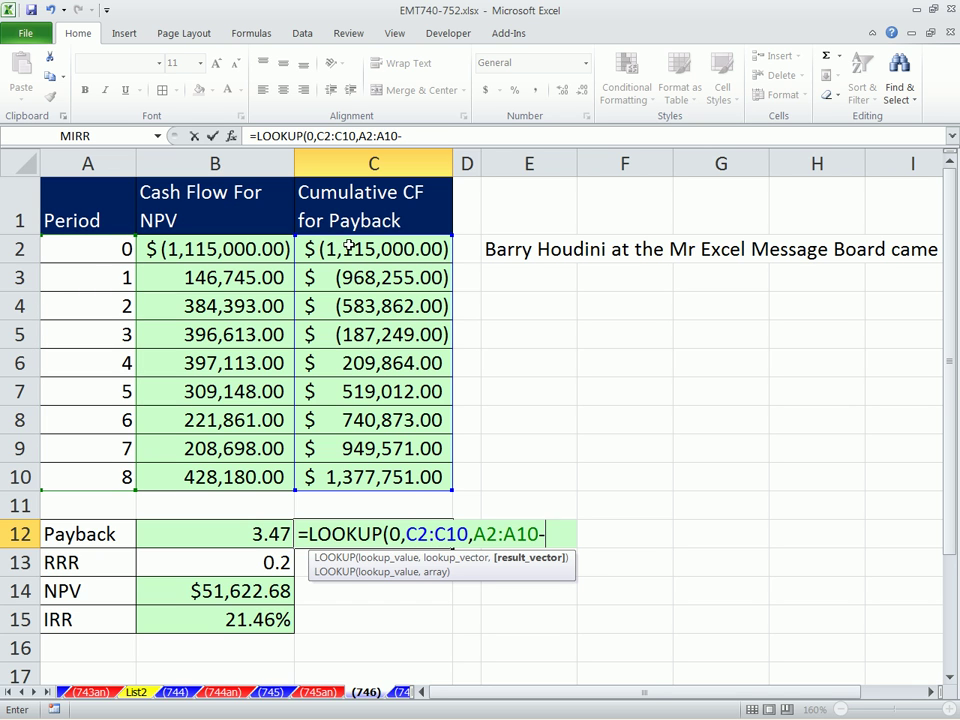
{"action": "left_click_drag", "start_coordinate": [348, 247], "coordinate": [364, 478]}
{"action": "type", "text": "/"}
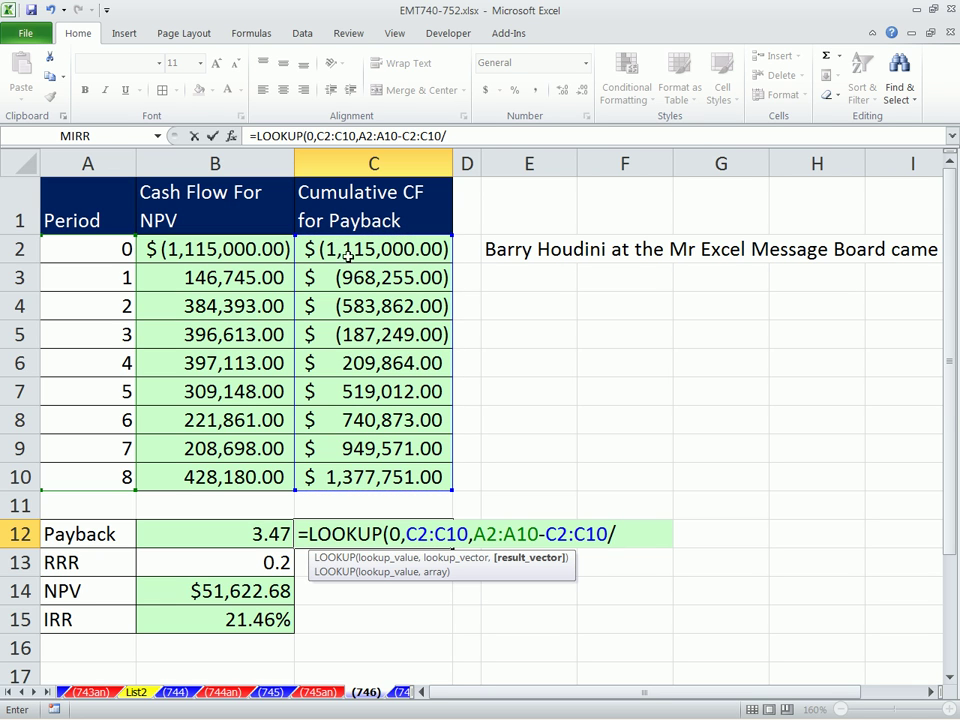
{"action": "left_click_drag", "start_coordinate": [261, 280], "coordinate": [257, 477]}
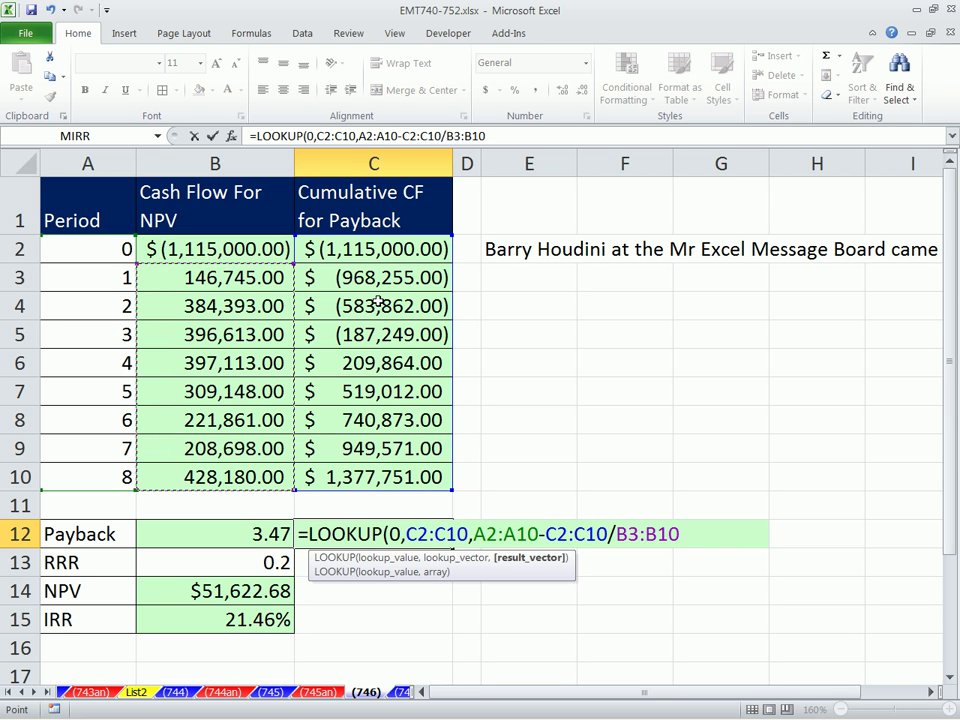
{"action": "type", "text": ")"}
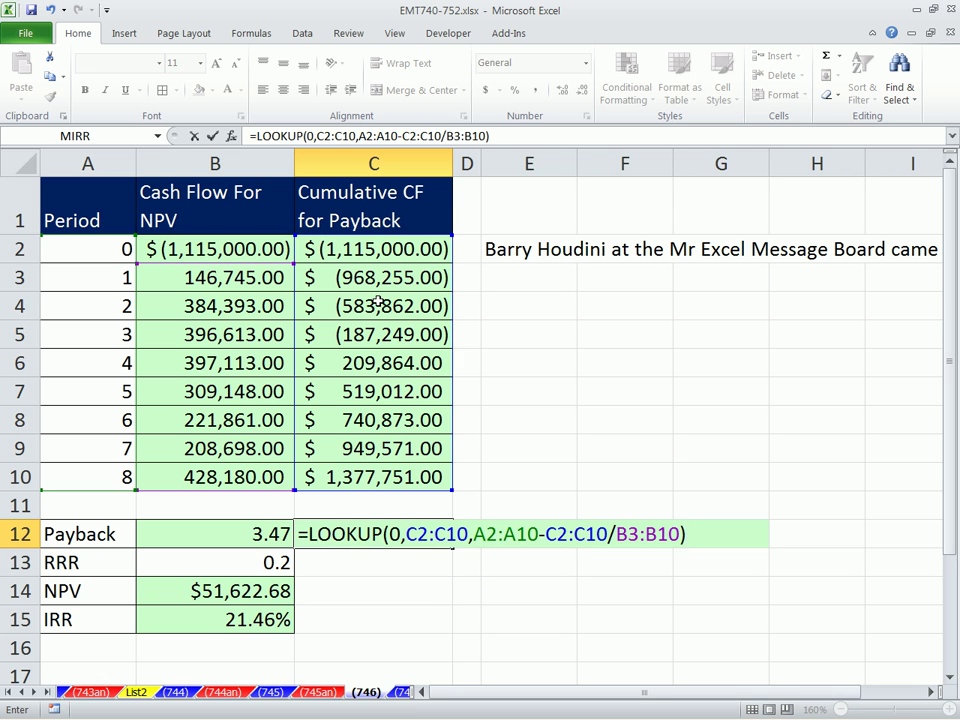
{"action": "key", "text": "Return"}
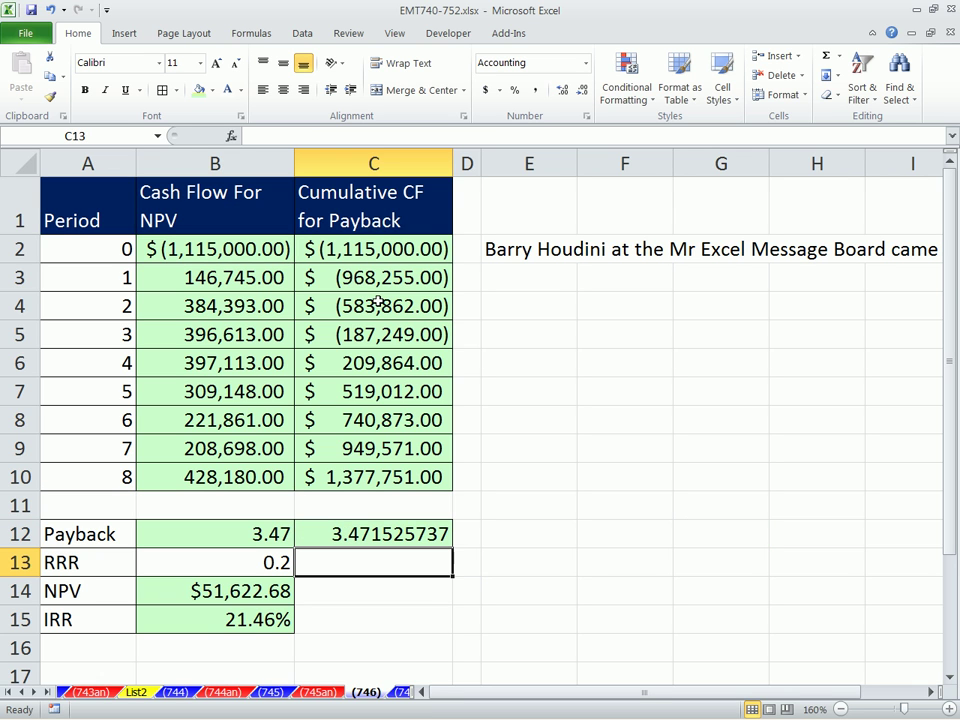
{"action": "left_click", "coordinate": [371, 537]}
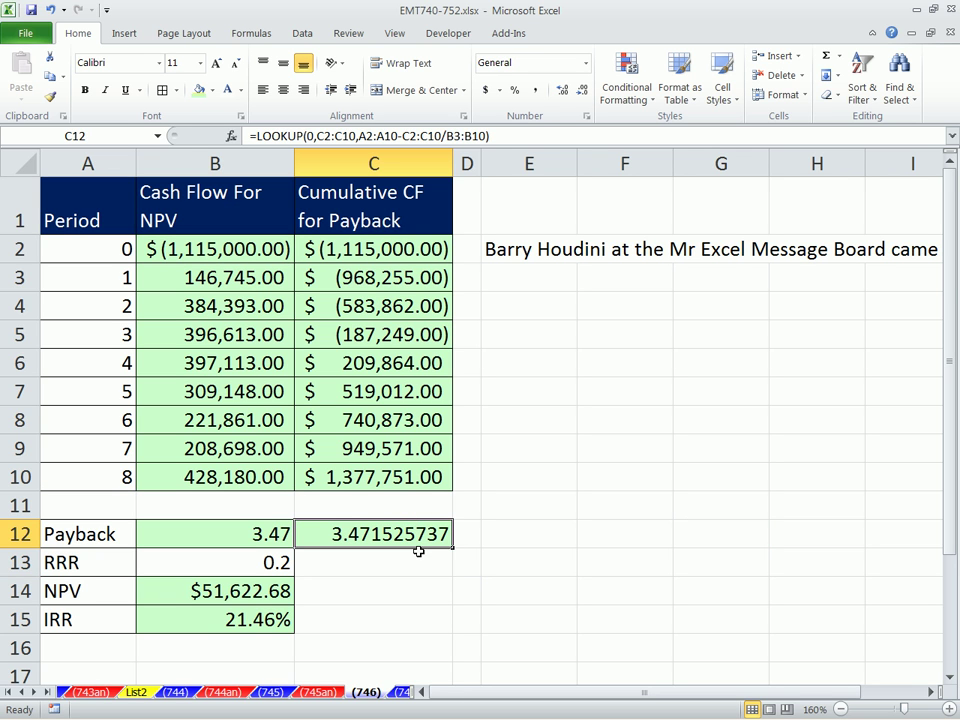
- Set the cash flows for periods 1 and 2 in B3:B4 to 0
{"action": "left_click", "coordinate": [193, 284]}
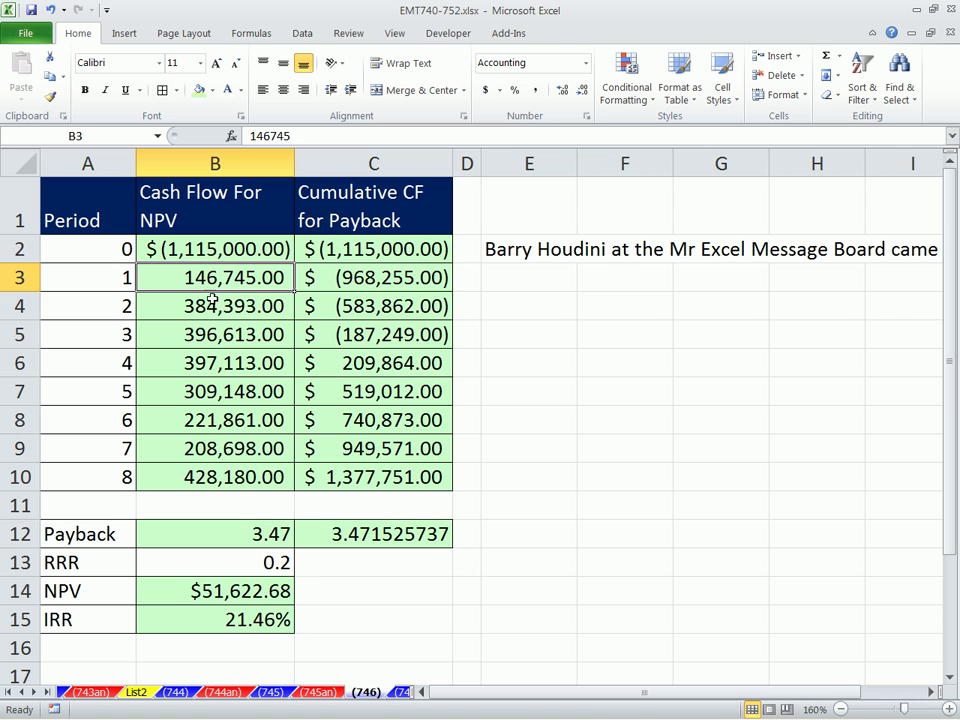
{"action": "left_click_drag", "start_coordinate": [205, 280], "coordinate": [213, 306]}
{"action": "type", "text": "0"}
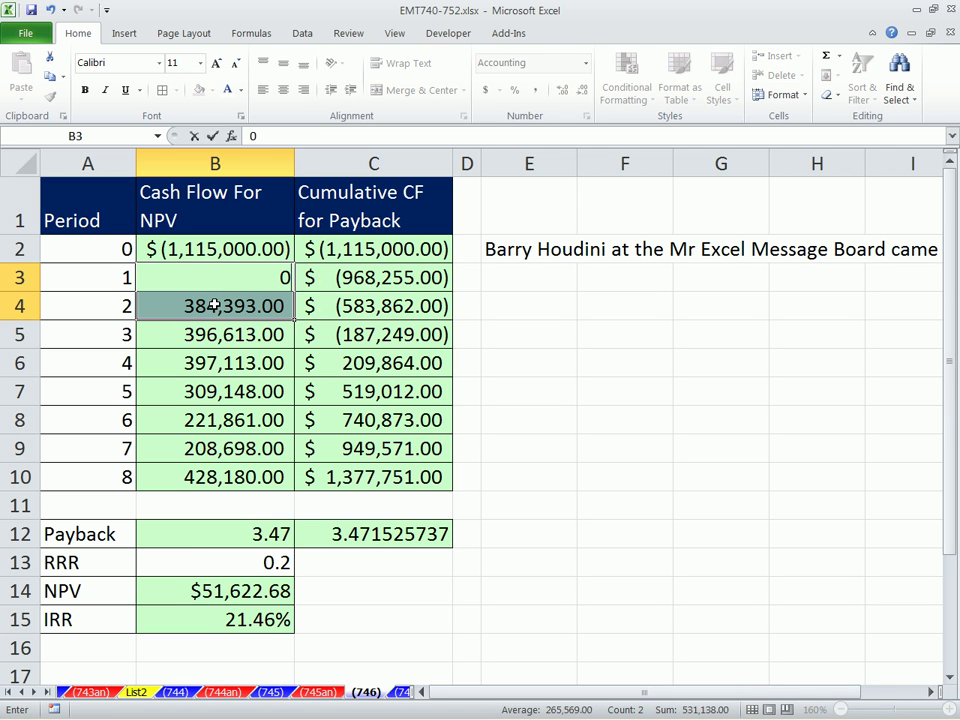
{"action": "key", "text": "ctrl+Return"}
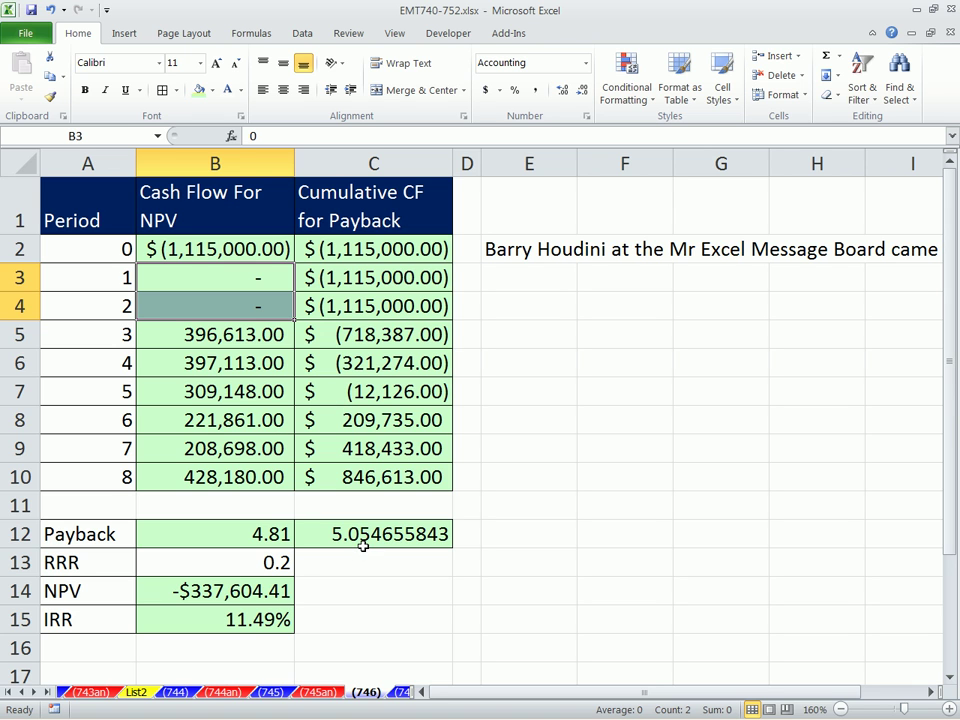
- Check the cell references of the payback formula in B12 and undo the zero cash flows in B3:B4
{"action": "left_click", "coordinate": [206, 534]}
{"action": "key", "text": "F2"}
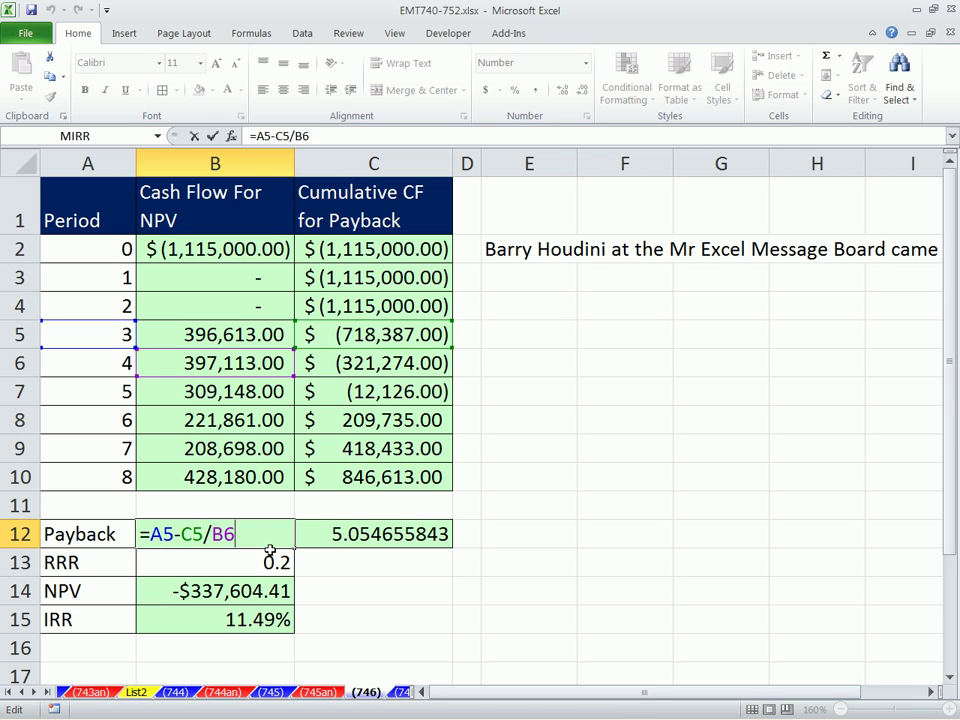
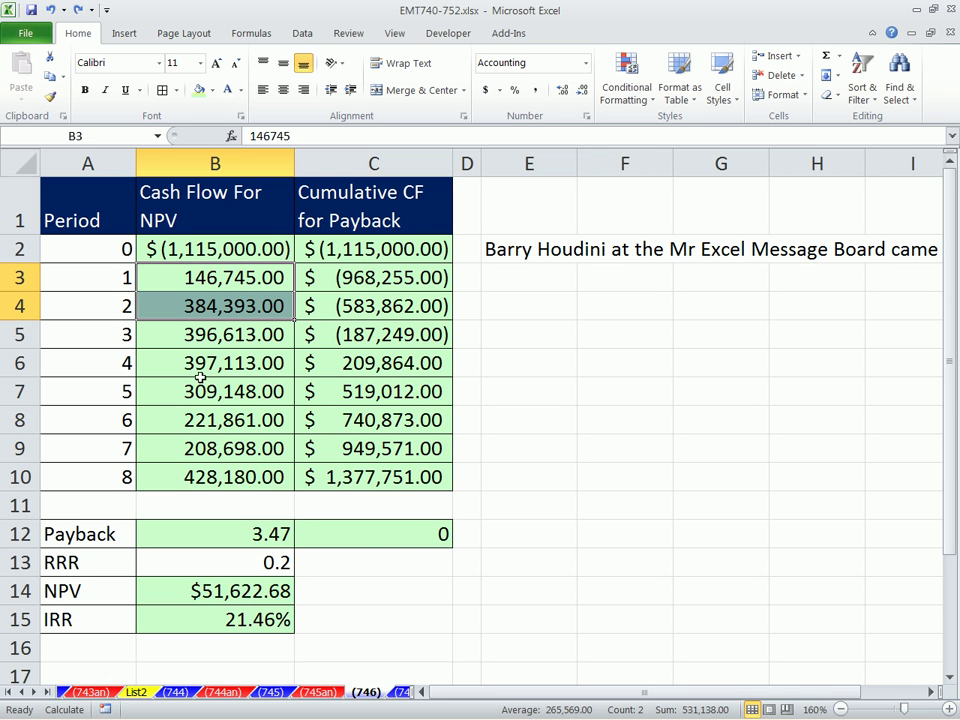
{"action": "left_click_drag", "start_coordinate": [219, 277], "coordinate": [258, 475]}
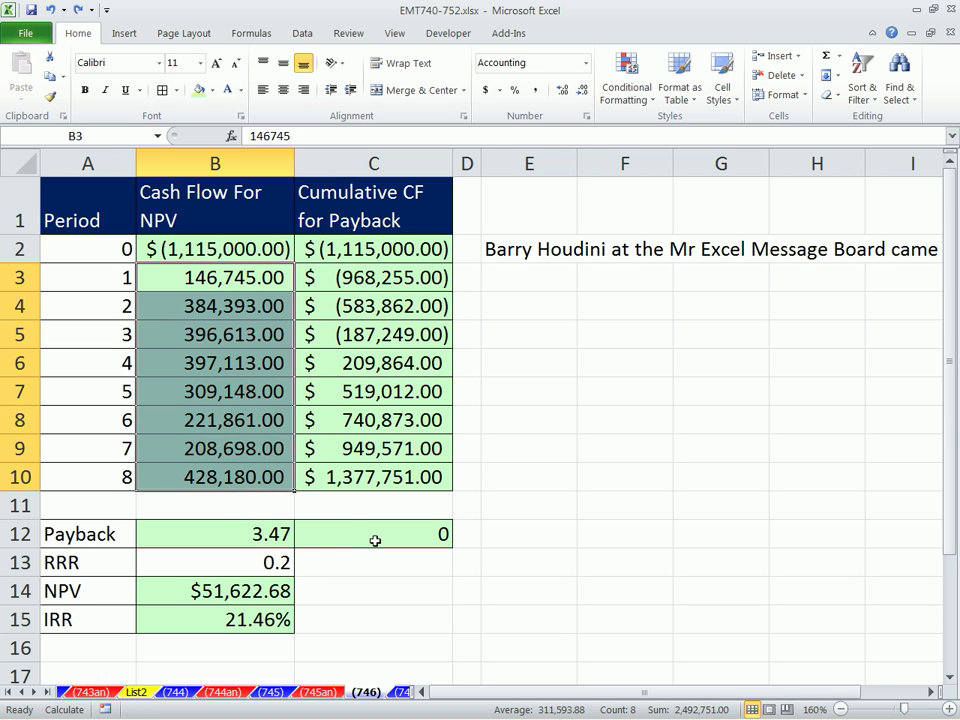
{"action": "left_click", "coordinate": [565, 448]}
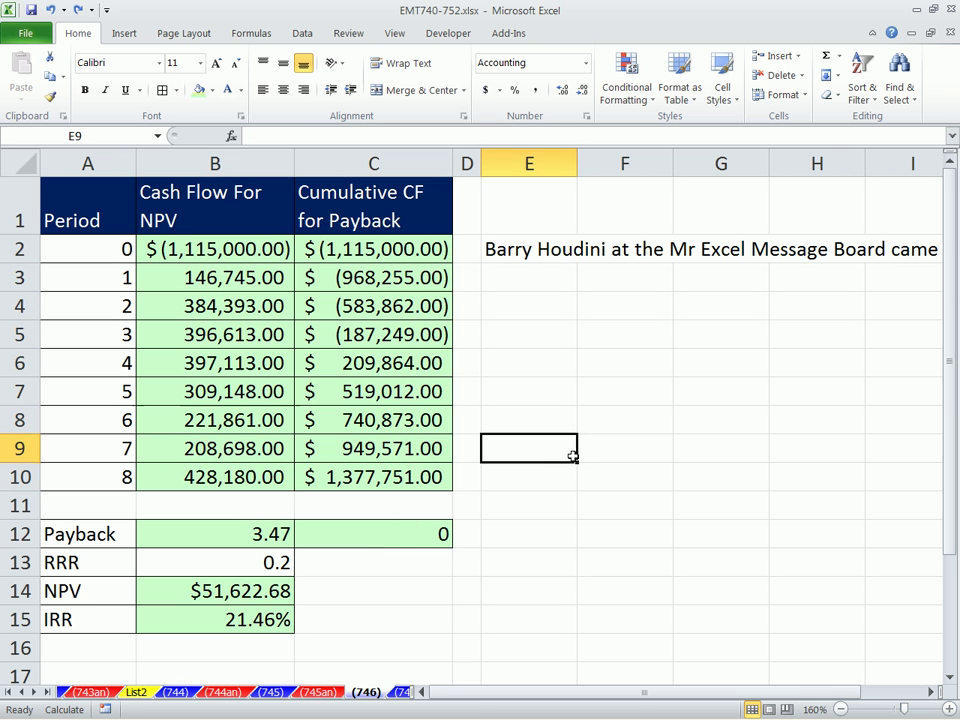
- Re-enter the LOOKUP formula in C12 to force its recalculation
{"action": "double_click", "coordinate": [399, 540]}
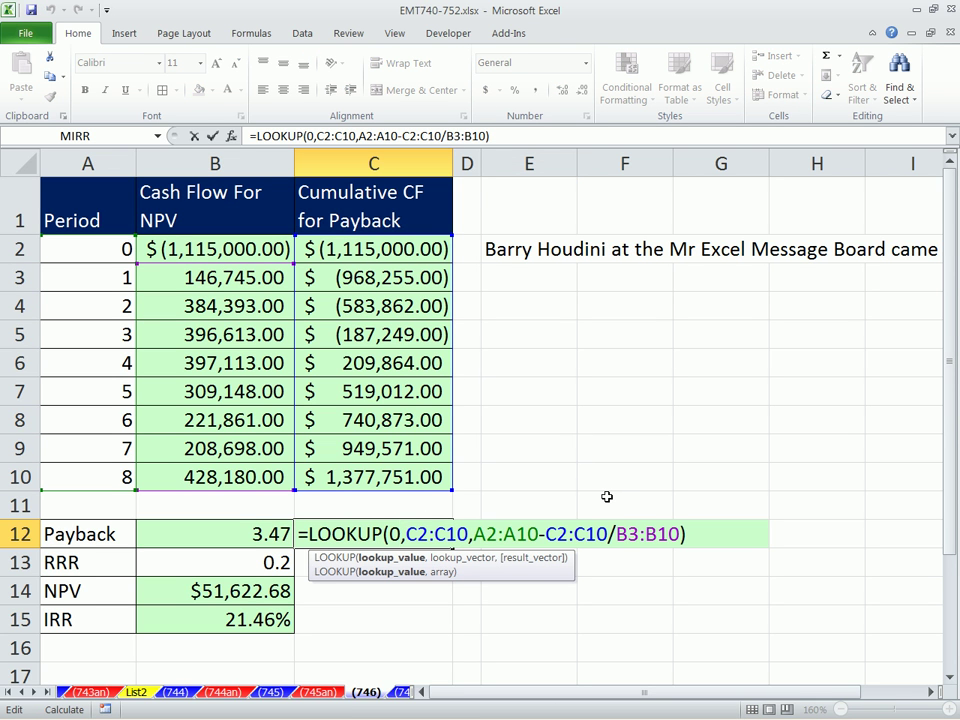
{"action": "key", "text": "Return"}
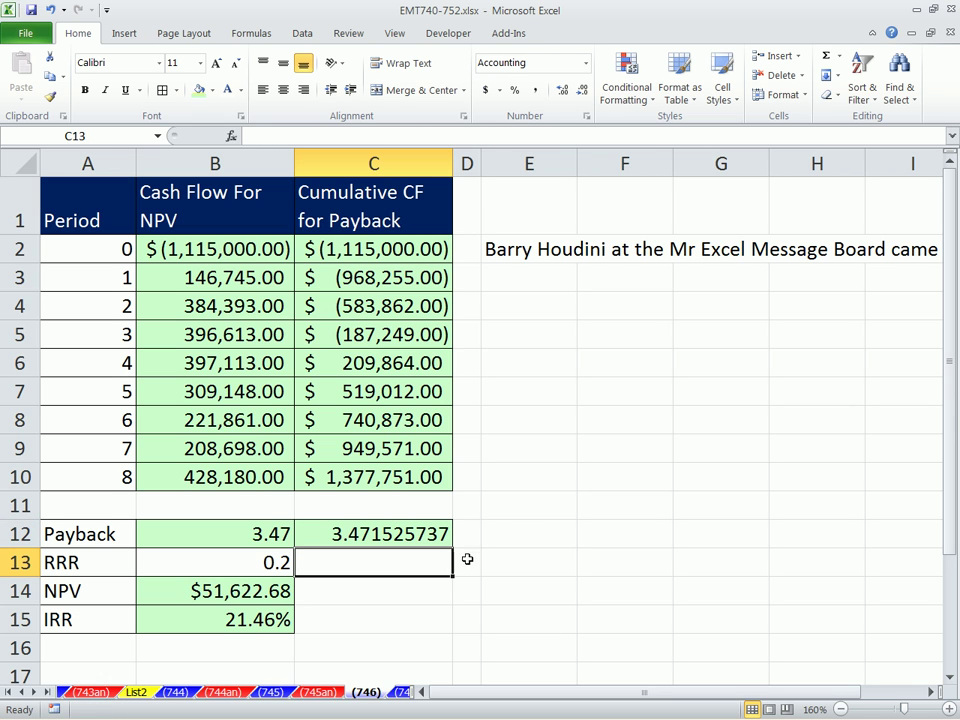
{"action": "key", "text": "Up"}
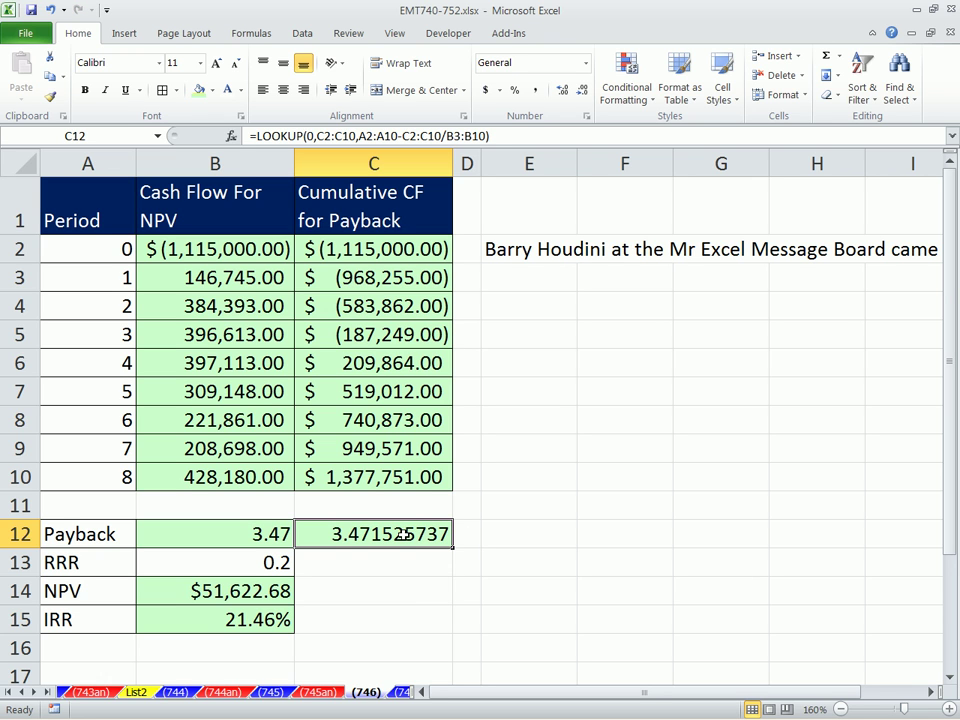
- Test the LOOKUP formula with a cash flow of 1 in every cell of B3:B10 and undo the entry
{"action": "left_click_drag", "start_coordinate": [180, 276], "coordinate": [250, 476]}
{"action": "type", "text": "1"}
{"action": "key", "text": "ctrl+Return"}
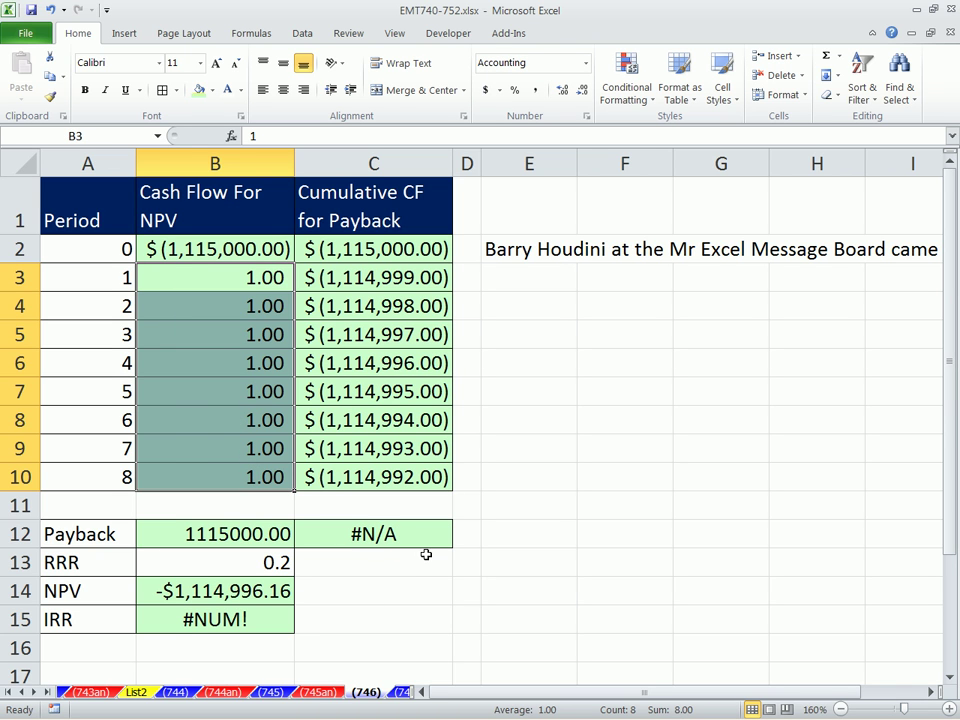
{"action": "key", "text": "ctrl+z"}
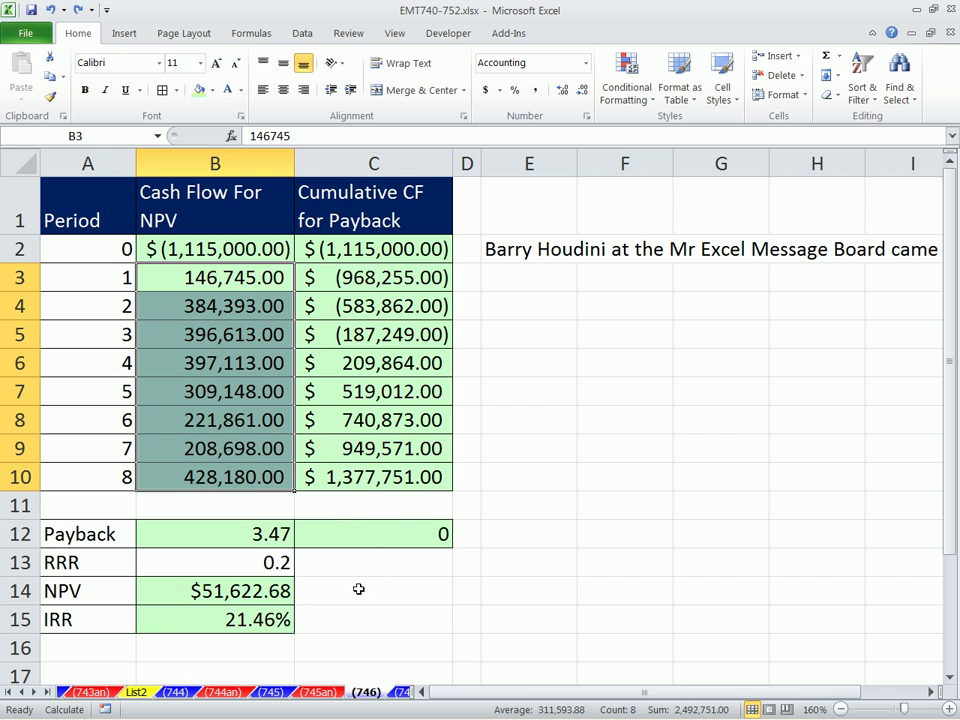
- Open the formula in C12 and insert the IF and SUM functions in front of LOOKUP
{"action": "double_click", "coordinate": [390, 533]}
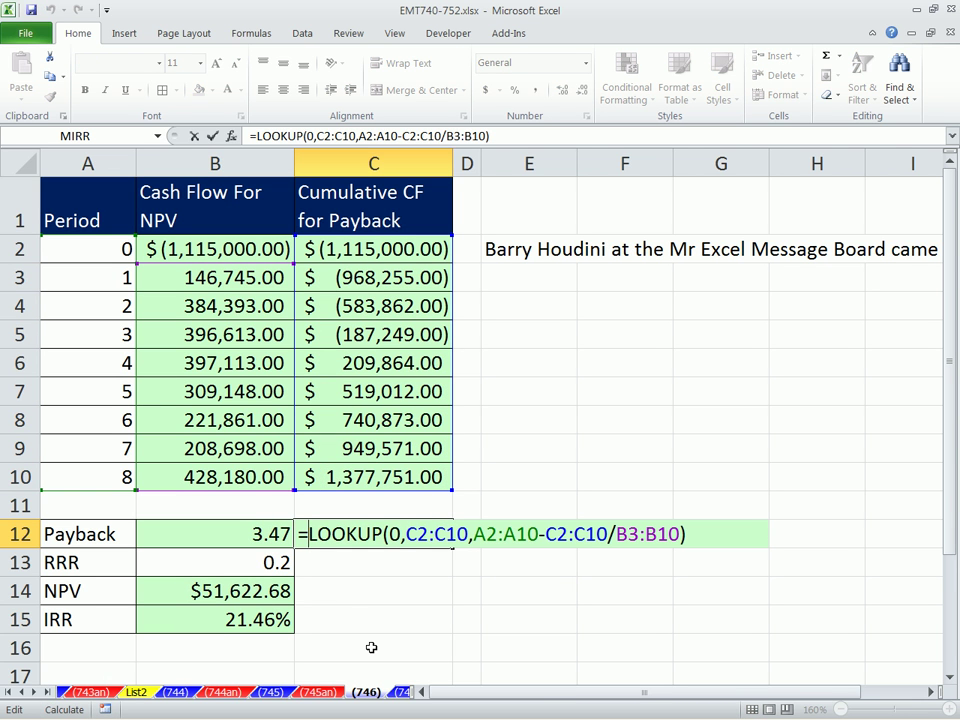
{"action": "key", "text": "Home"}
{"action": "type", "text": "="}
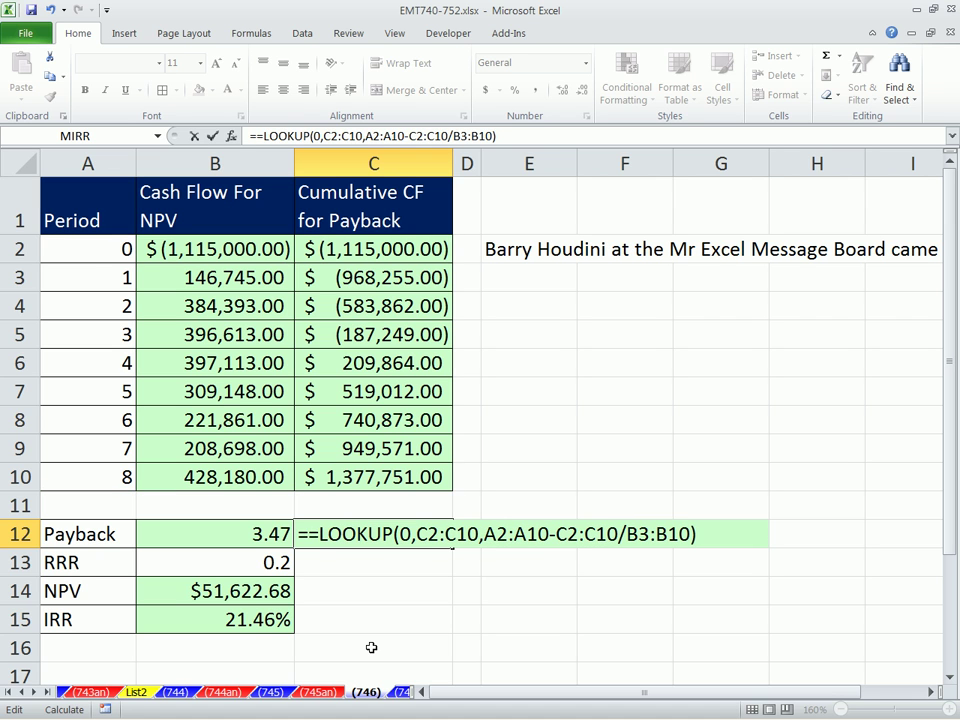
{"action": "key", "text": "BackSpace"}
{"action": "type", "text": "i"}
{"action": "key", "text": "Tab"}
{"action": "type", "text": "sum"}
{"action": "key", "text": "Tab"}
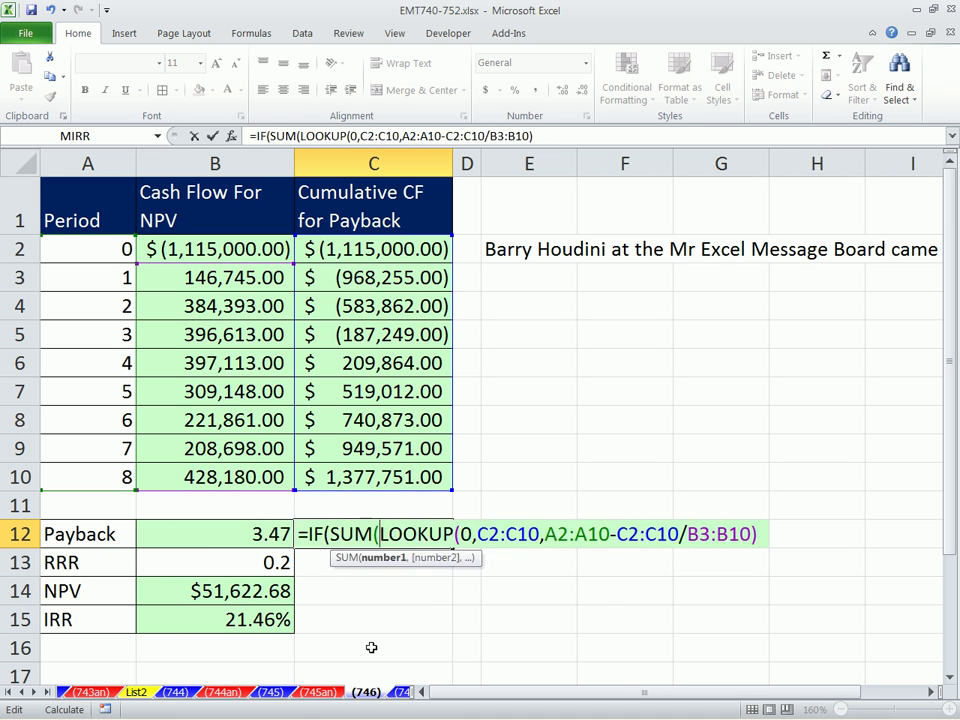
- Complete the logical test of the IF function in C12 as SUM(B3:B10)<-B2
{"action": "left_click_drag", "start_coordinate": [221, 277], "coordinate": [236, 470]}
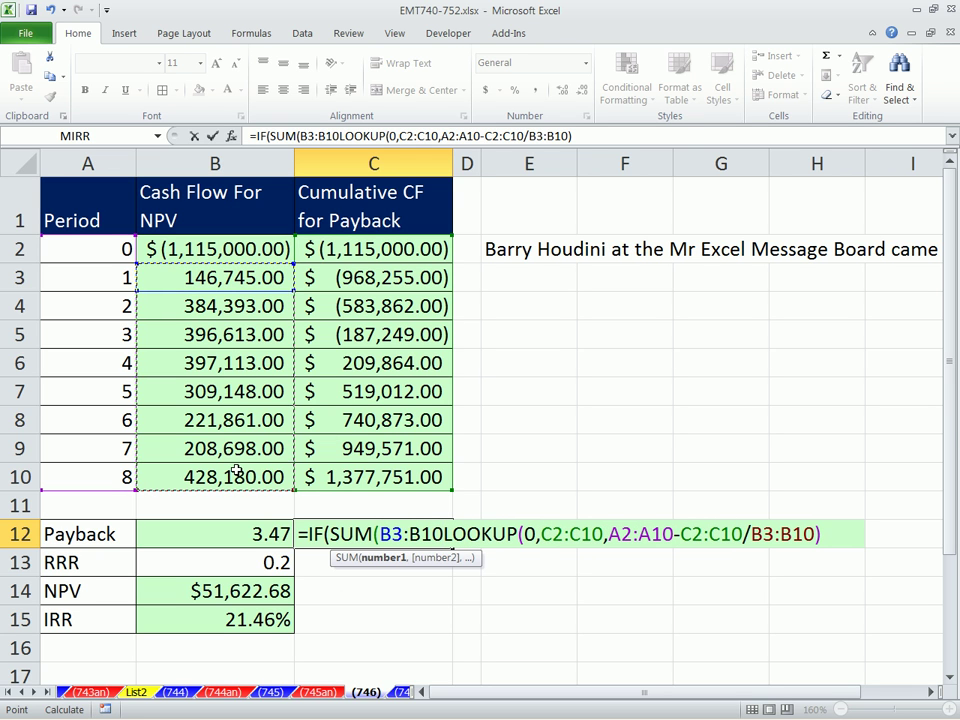
{"action": "type", "text": ")"}
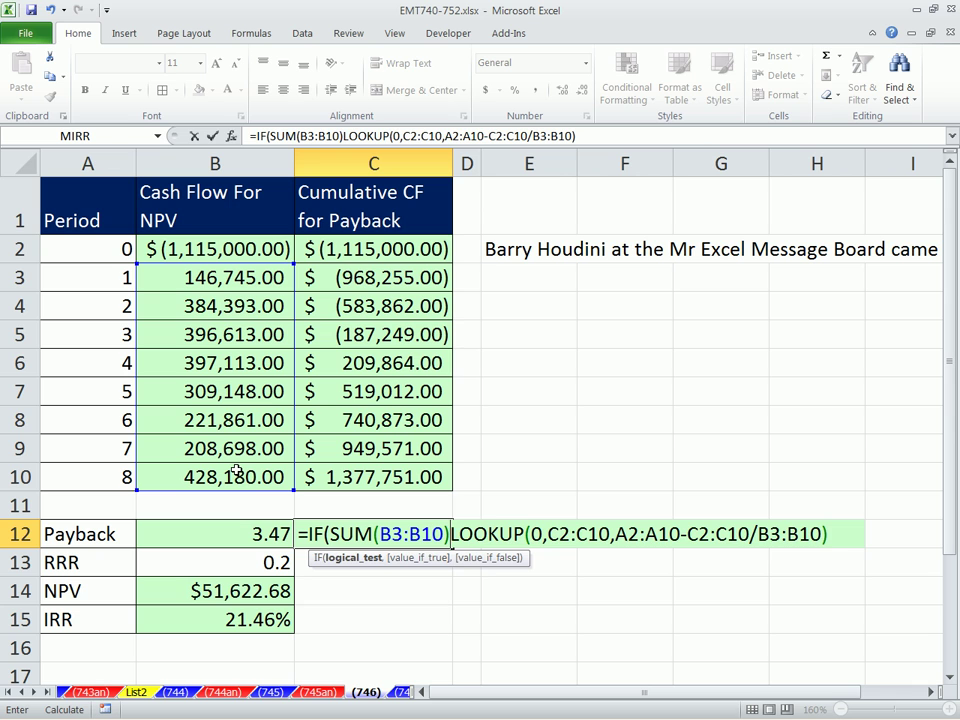
{"action": "type", "text": ","}
{"action": "key", "text": "BackSpace"}
{"action": "type", "text": "<"}
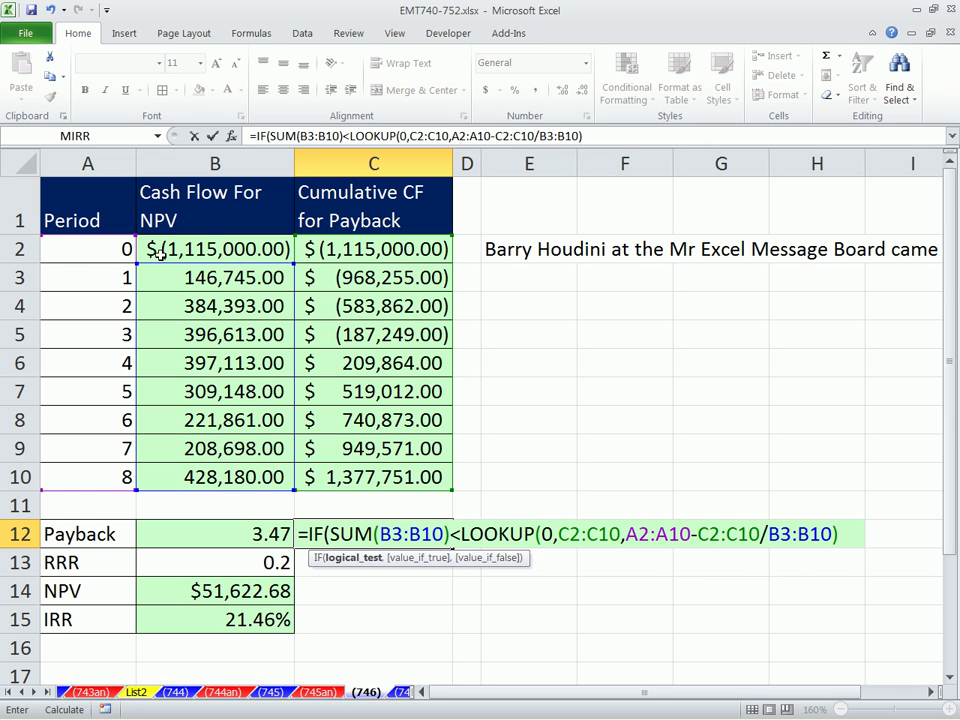
{"action": "type", "text": "-"}
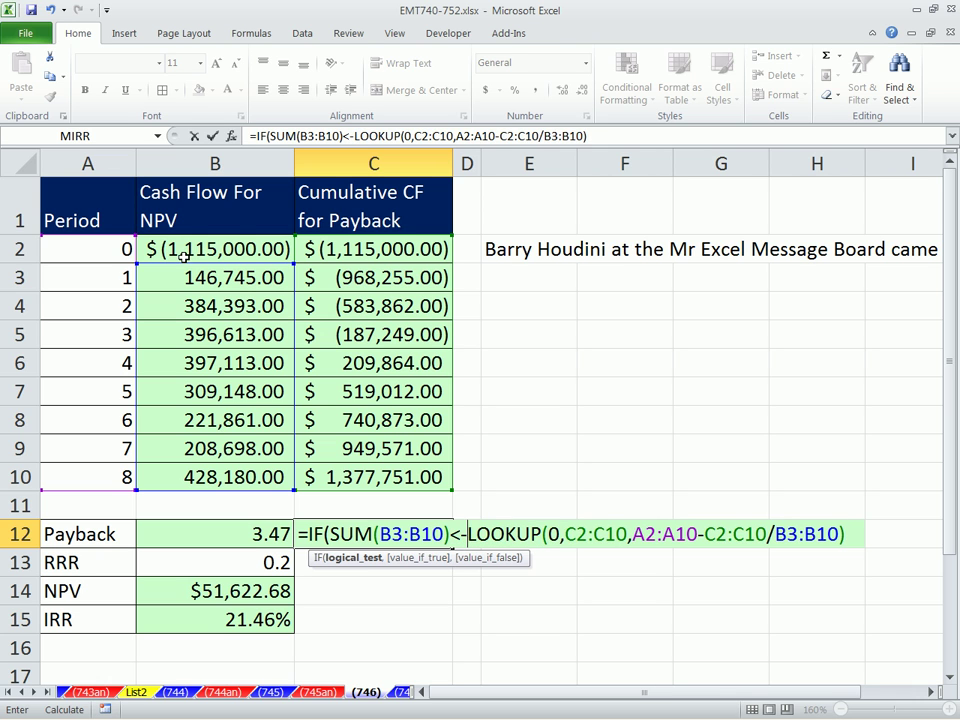
{"action": "left_click", "coordinate": [184, 253]}
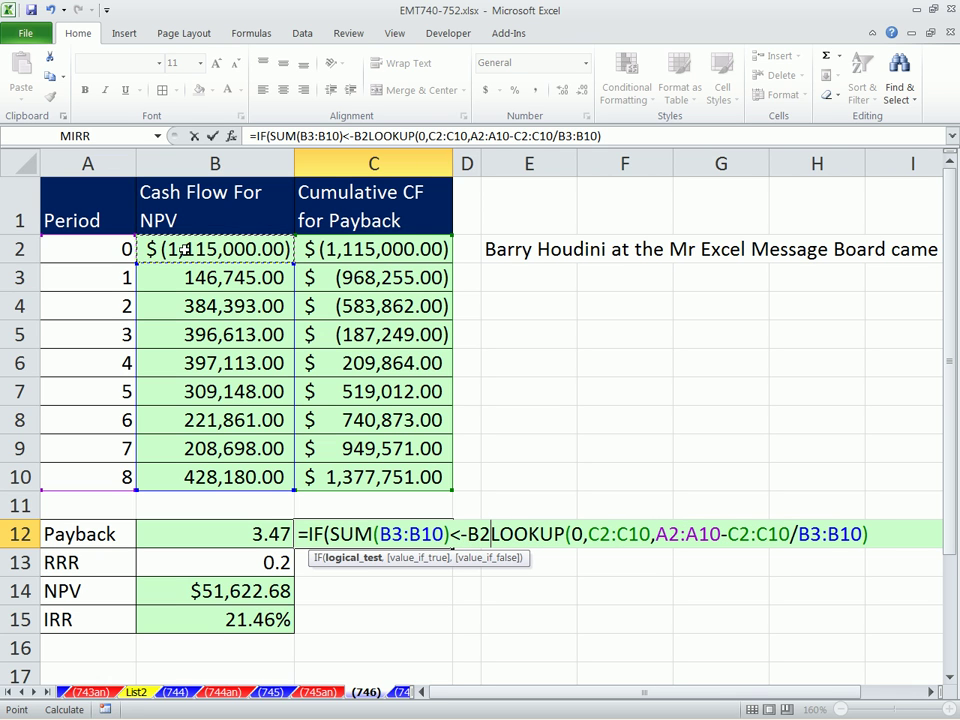
- Make the IF in C12 return "Never" when true, keep LOOKUP as the value if false, and enter the closed formula
{"action": "type", "text": ","}
{"action": "type", "text": "'N"}
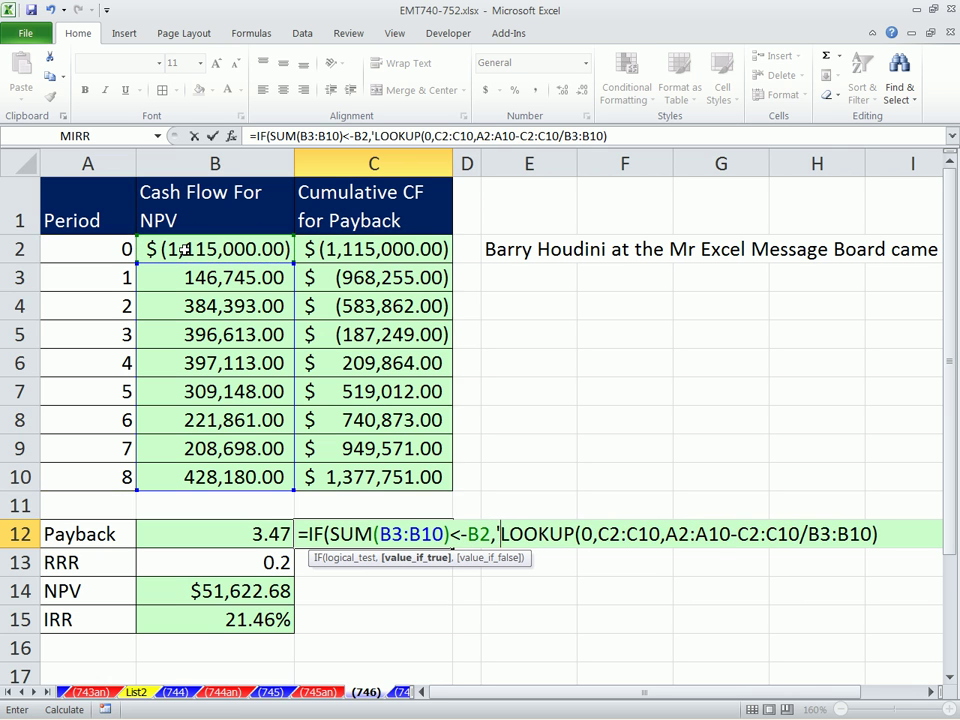
{"action": "type", "text": "ever\""}
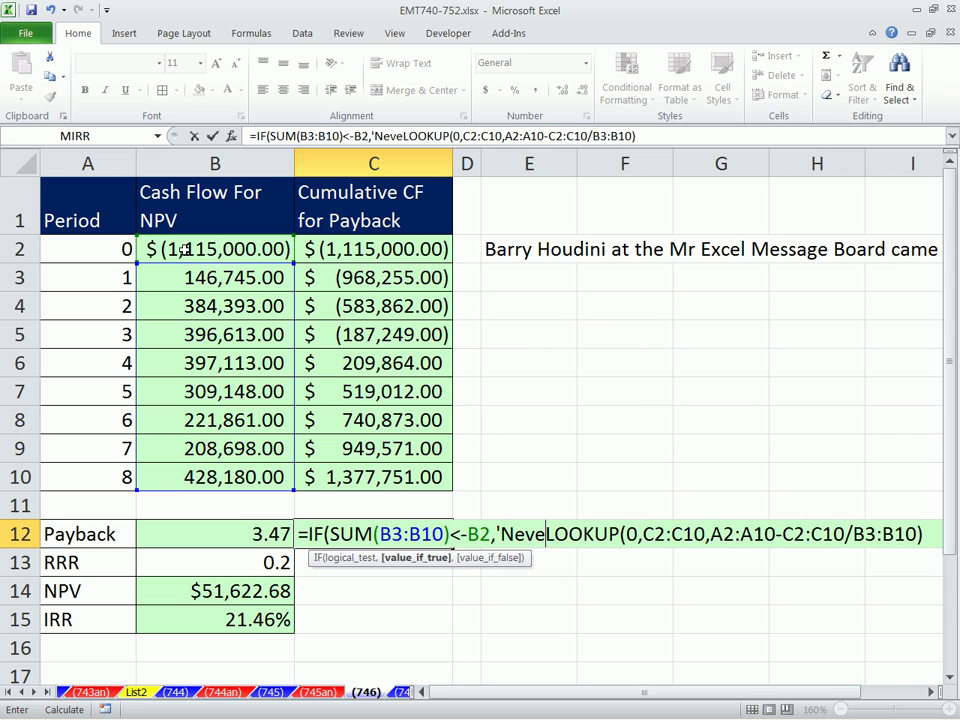
{"action": "key", "text": "BackSpace"}
{"action": "key", "text": "BackSpace"}
{"action": "key", "text": "BackSpace"}
{"action": "key", "text": "BackSpace"}
{"action": "key", "text": "BackSpace"}
{"action": "key", "text": "BackSpace"}
{"action": "key", "text": "BackSpace"}
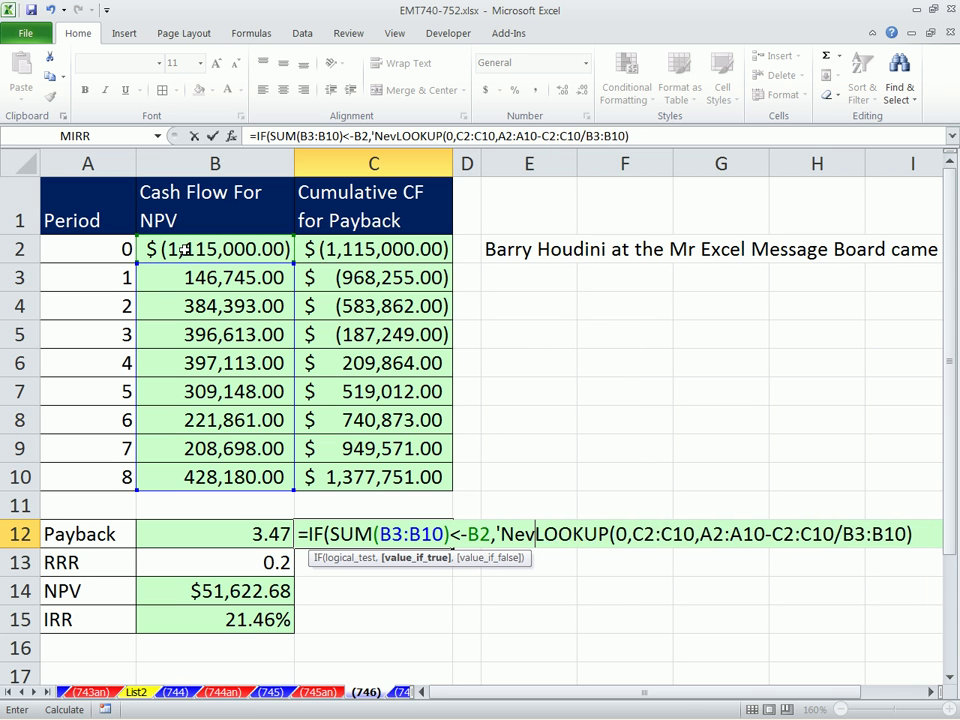
{"action": "type", "text": "\"Never\","}
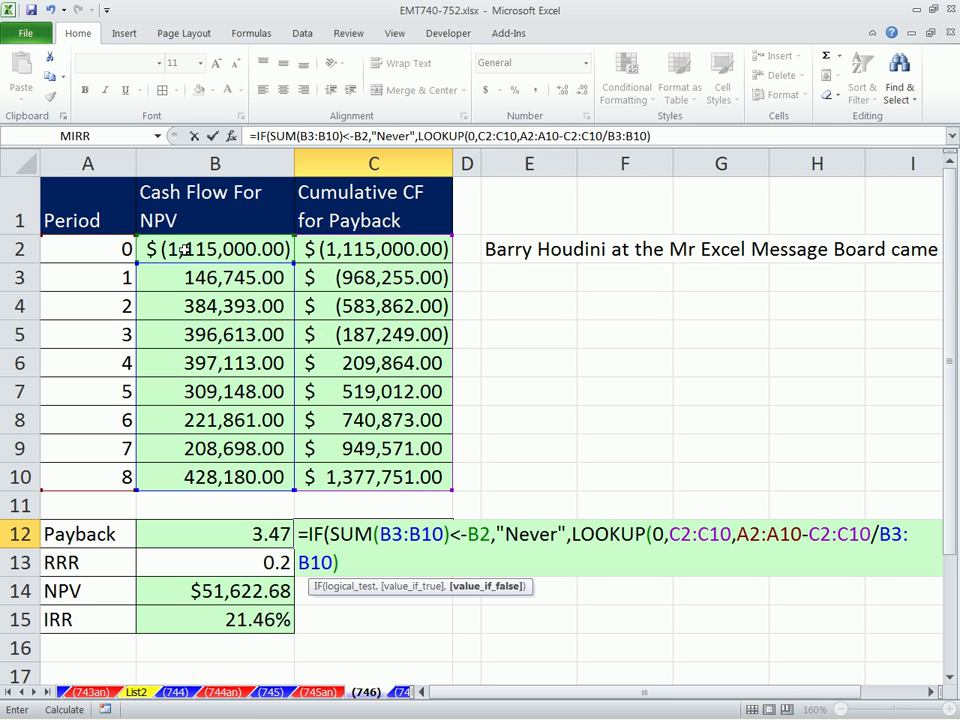
{"action": "left_click", "coordinate": [358, 562]}
{"action": "key", "text": "ctrl+Return"}
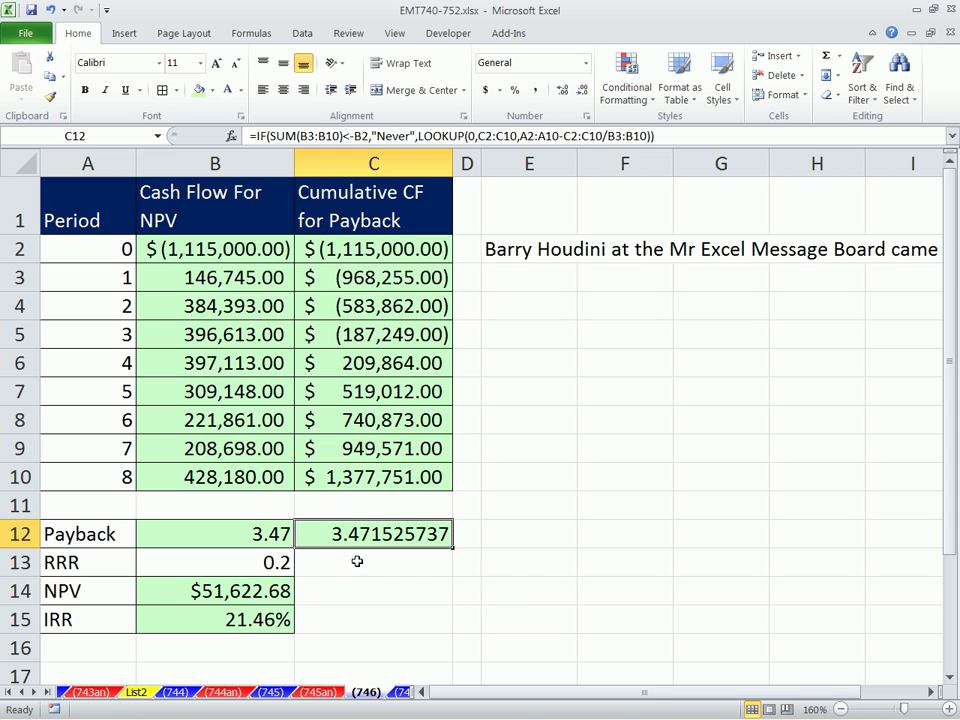
- Test the IF formula in C12 by filling B3:B10 with 1, and restore the original cash flows
{"action": "left_click_drag", "start_coordinate": [223, 279], "coordinate": [259, 474]}
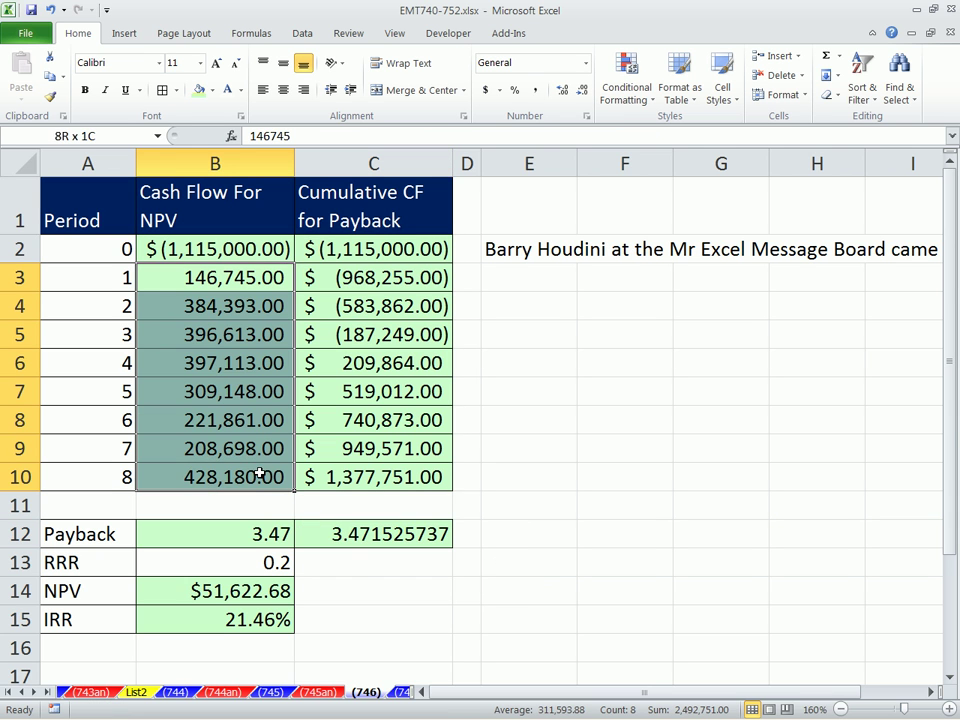
{"action": "type", "text": "1"}
{"action": "key", "text": "ctrl+Return"}
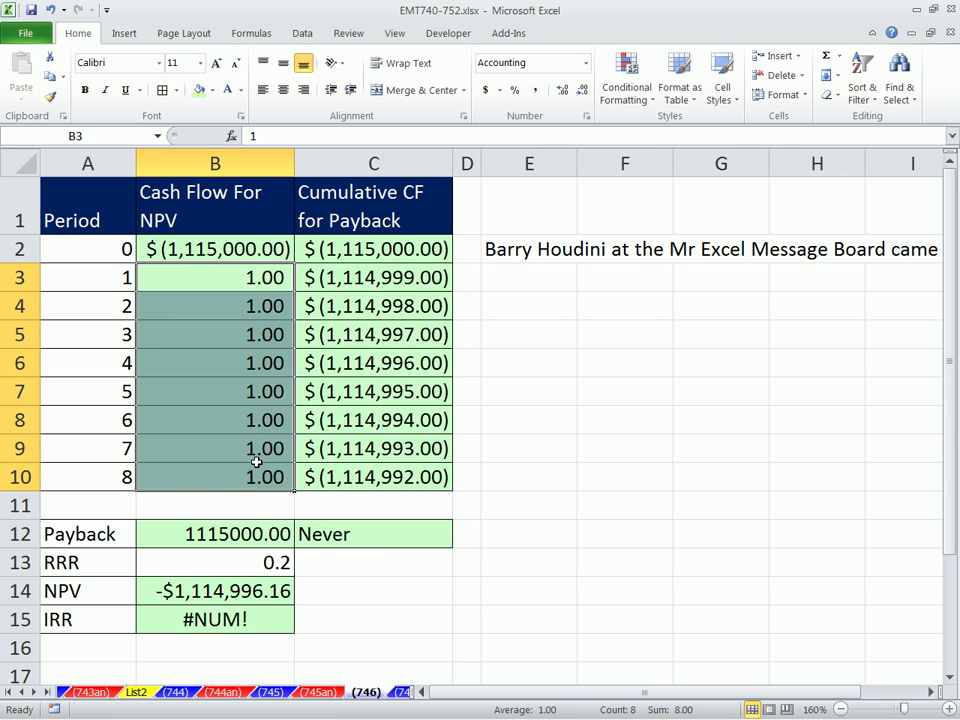
{"action": "left_click", "coordinate": [361, 540]}
{"action": "key", "text": "ctrl+z"}
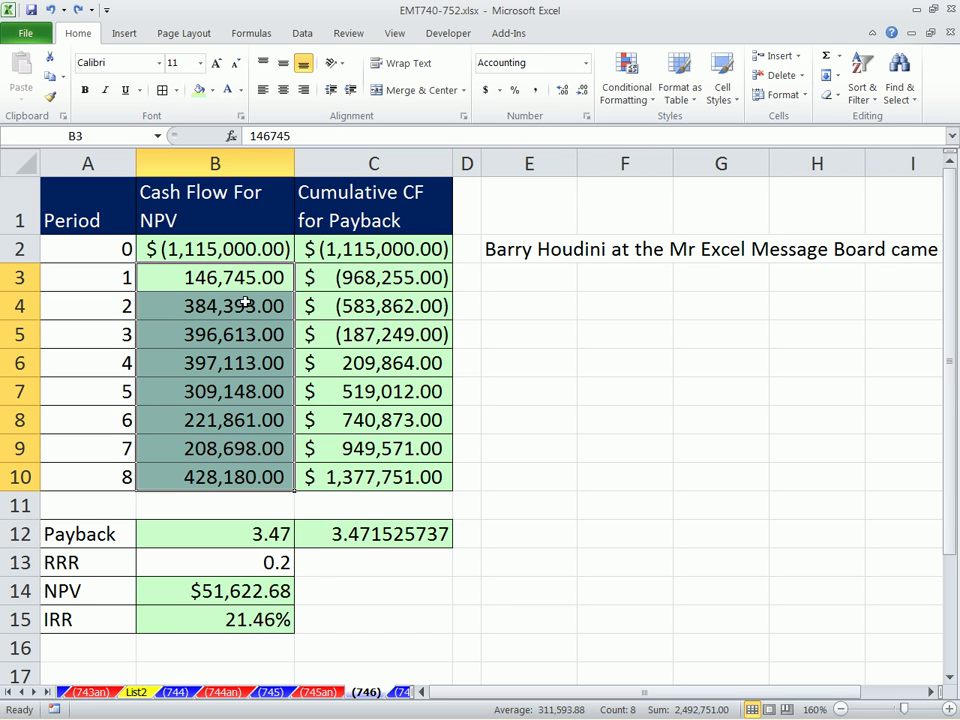
- Set the cash flows for periods 1 to 7 in B3:B9 to 1
{"action": "left_click_drag", "start_coordinate": [261, 276], "coordinate": [240, 436]}
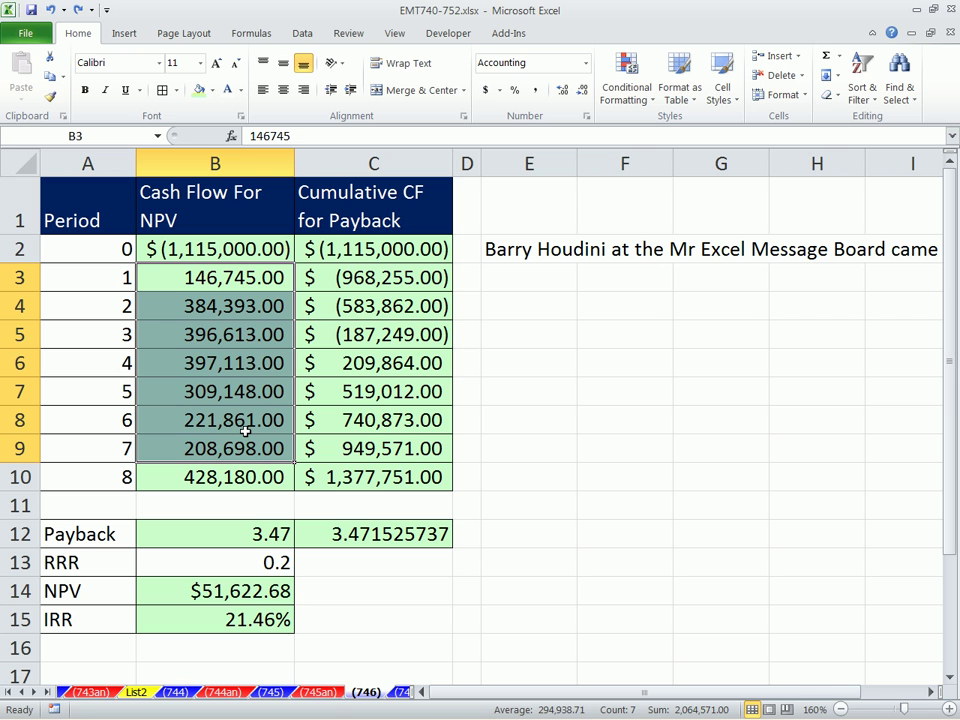
{"action": "type", "text": "1"}
{"action": "key", "text": "ctrl+Return"}
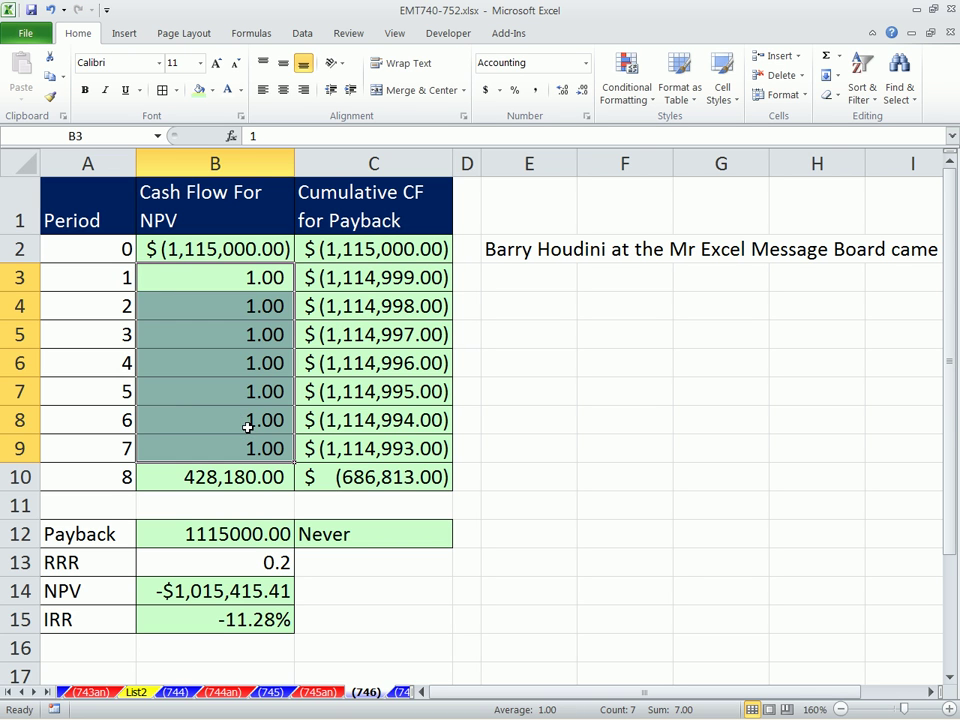
- Set the period 8 cash flow in B10 to the formula =-B2
{"action": "left_click", "coordinate": [252, 477]}
{"action": "type", "text": "-"}
{"action": "left_click", "coordinate": [210, 250]}
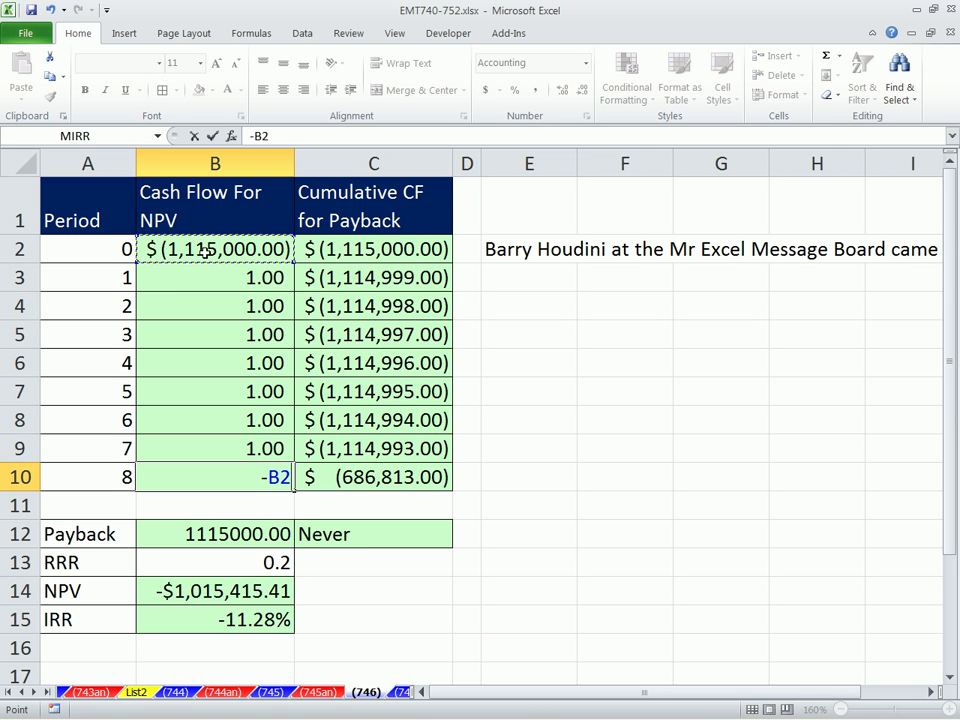
{"action": "key", "text": "ctrl+Return"}
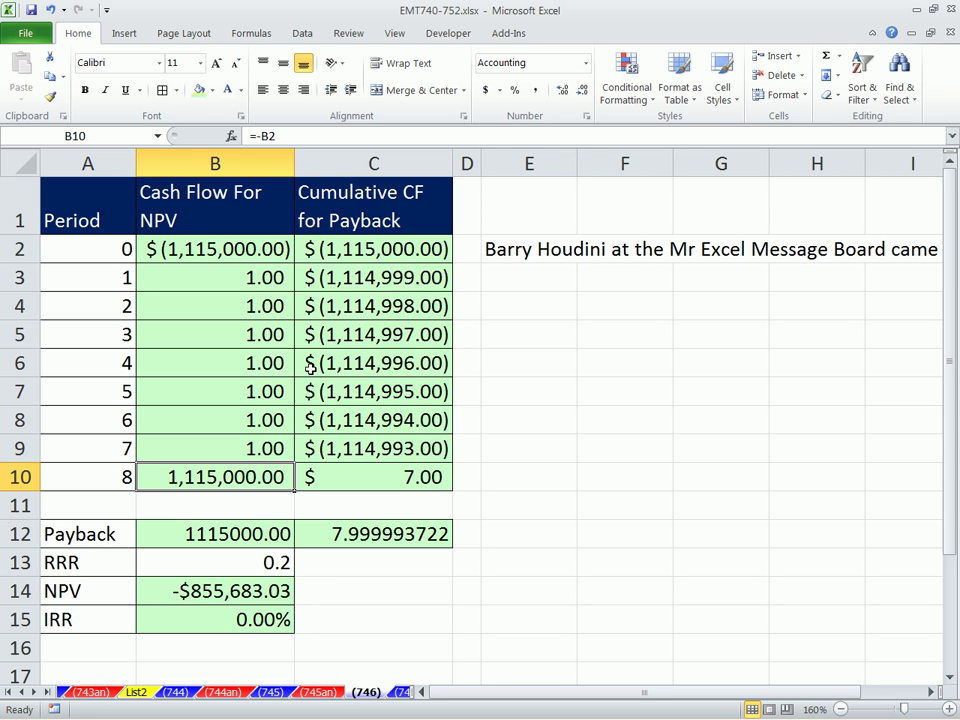
- Open the IF and LOOKUP payback formula in C12 to review its arguments
{"action": "double_click", "coordinate": [372, 535]}
{"action": "key", "text": "Escape"}
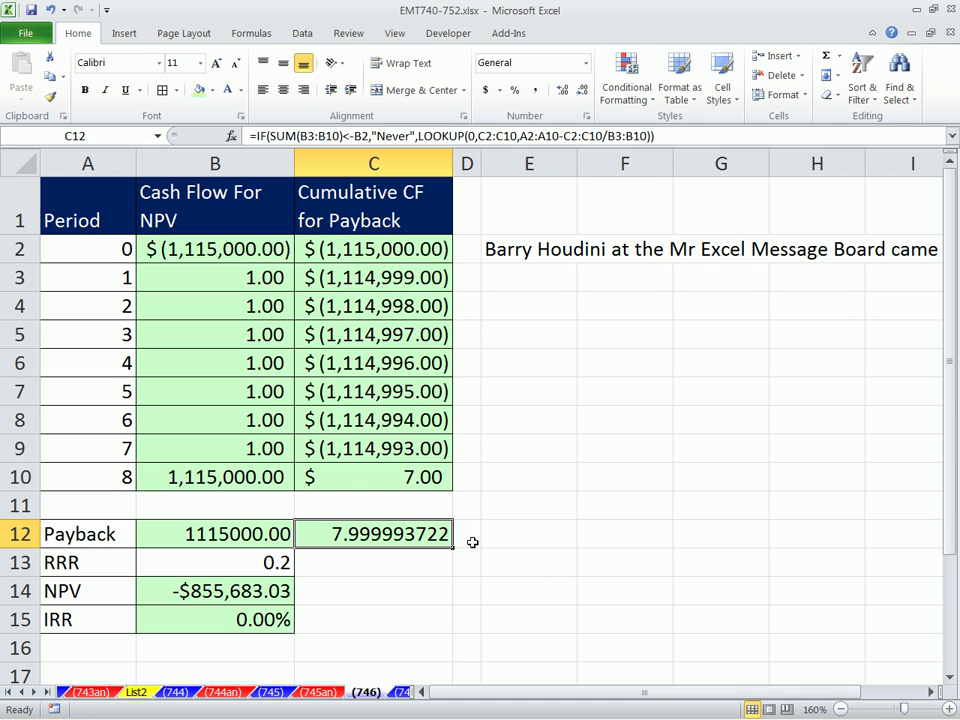
{"action": "double_click", "coordinate": [398, 537]}
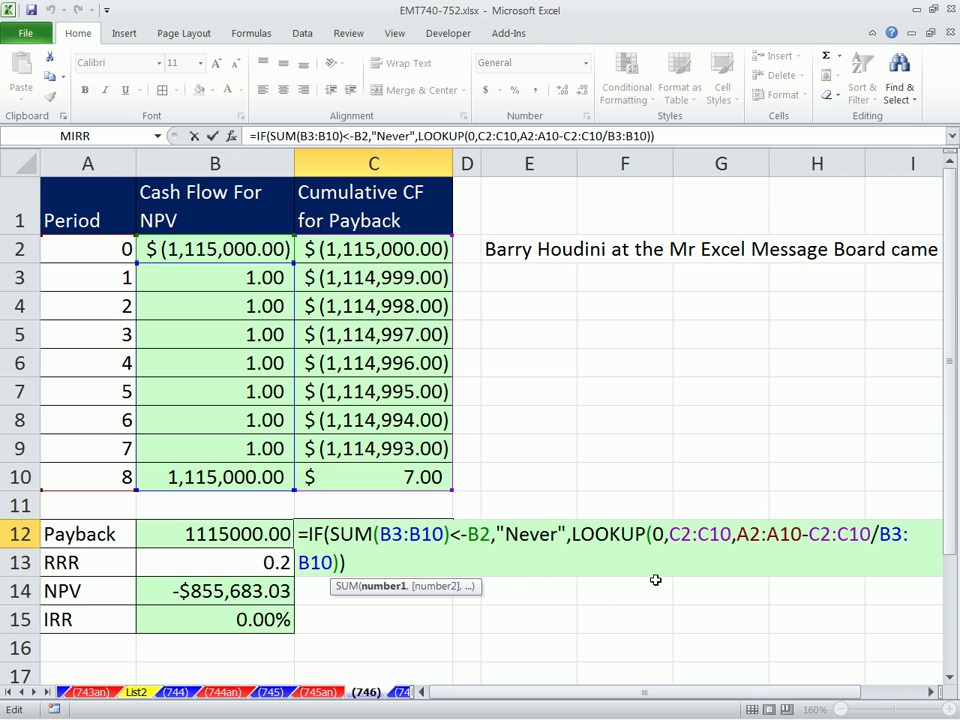